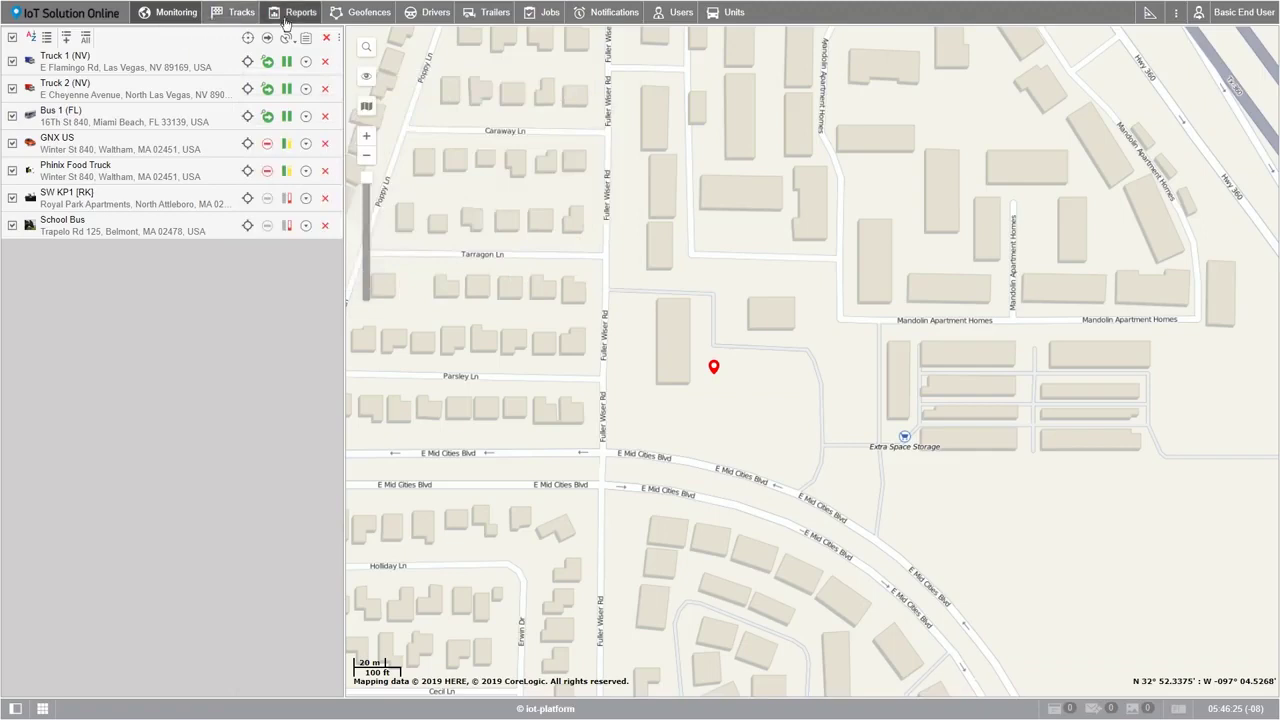
# - Open the Geofences page listing the 13 saved geofences beside the map
pyautogui.click(363, 14)
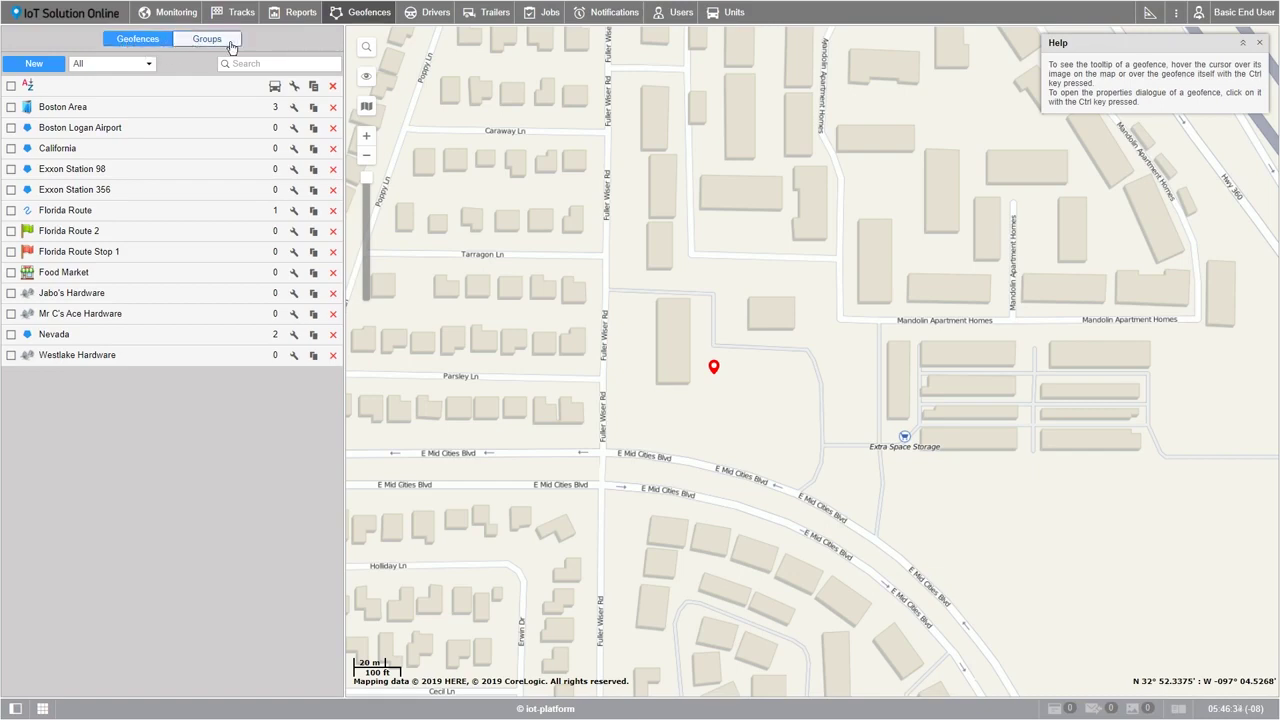
# - Create a new geofence named 'Exxon Station 221' with a 14 px caption size
pyautogui.click(35, 65)
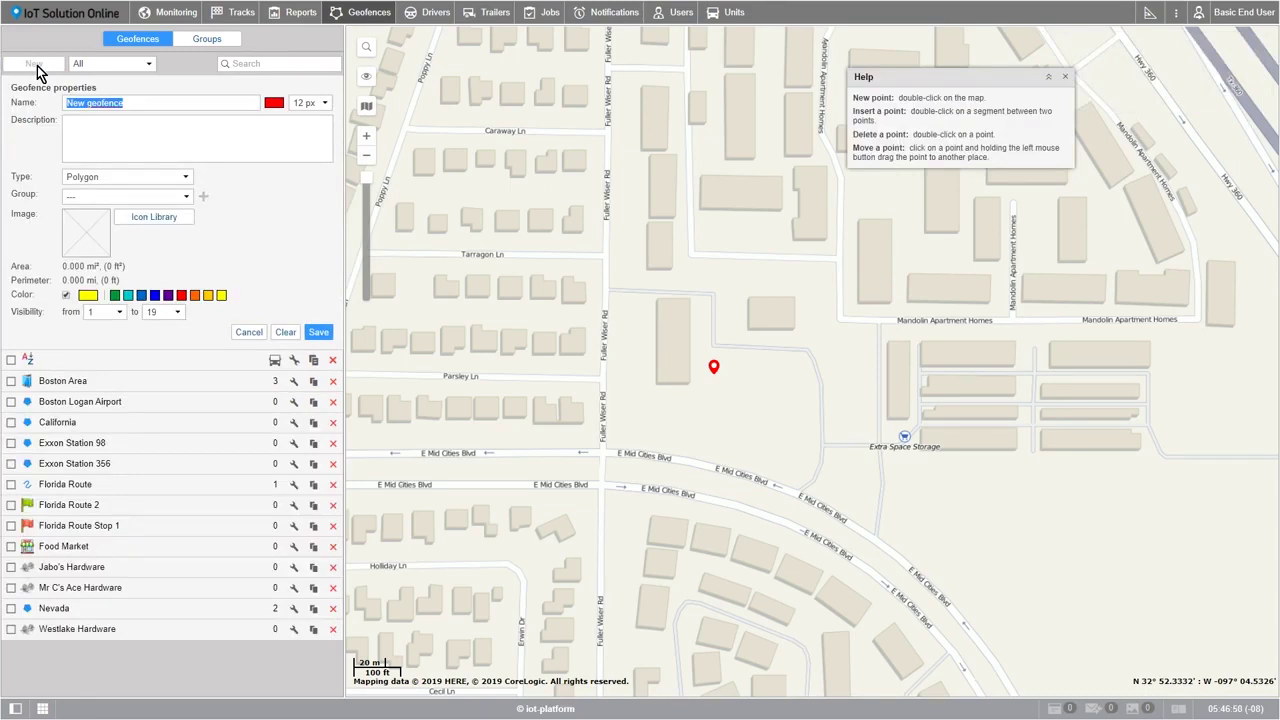
pyautogui.write('Exxon')
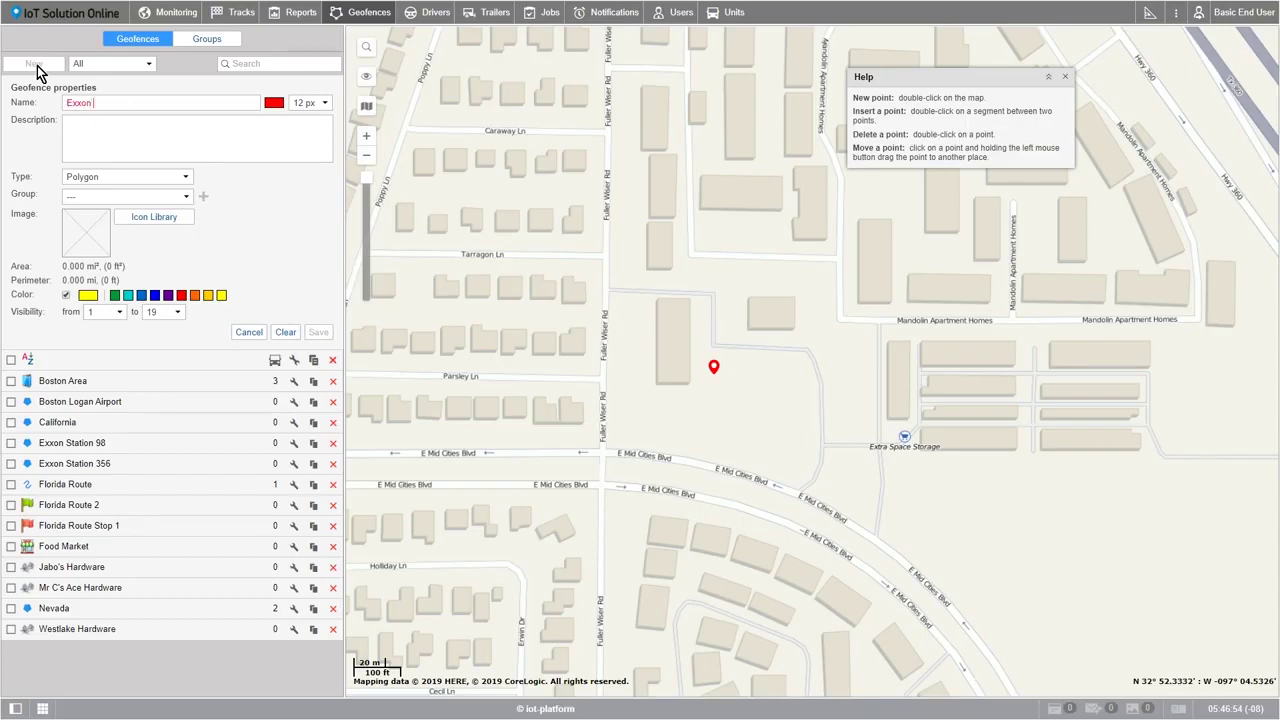
pyautogui.write(' Station 221')
pyautogui.click(271, 104)
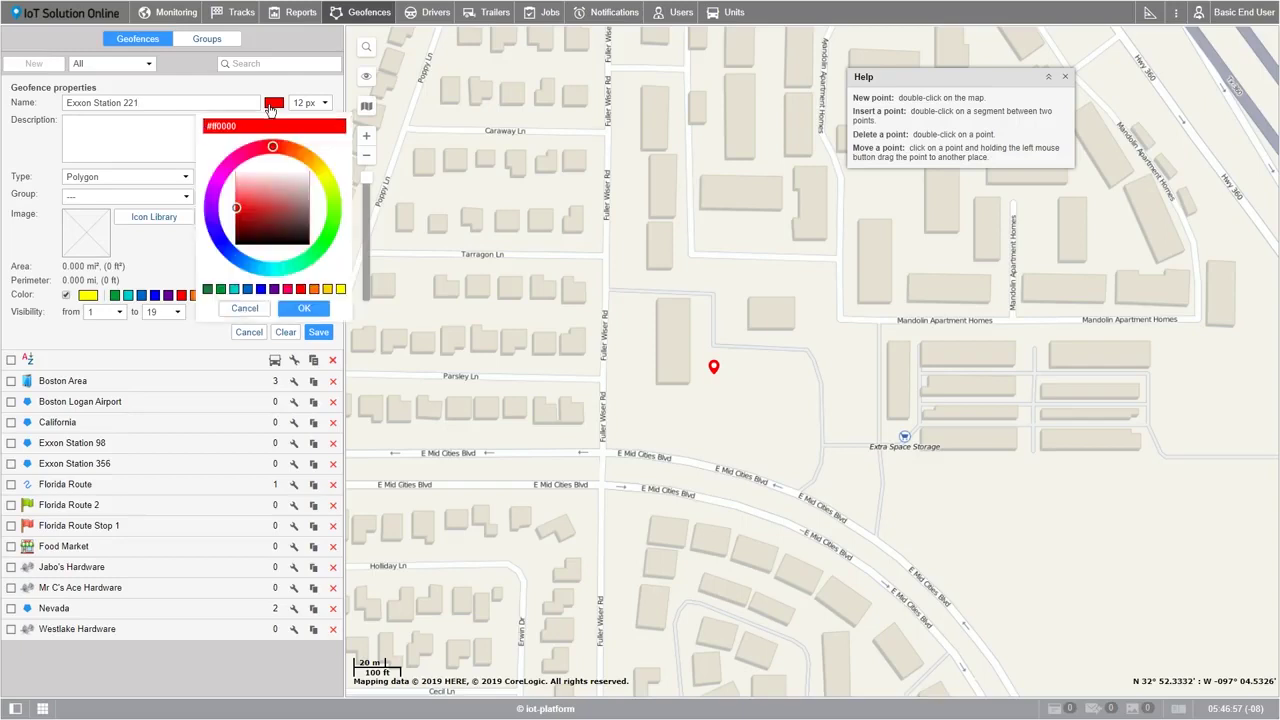
pyautogui.click(323, 104)
pyautogui.click(313, 157)
pyautogui.click(178, 142)
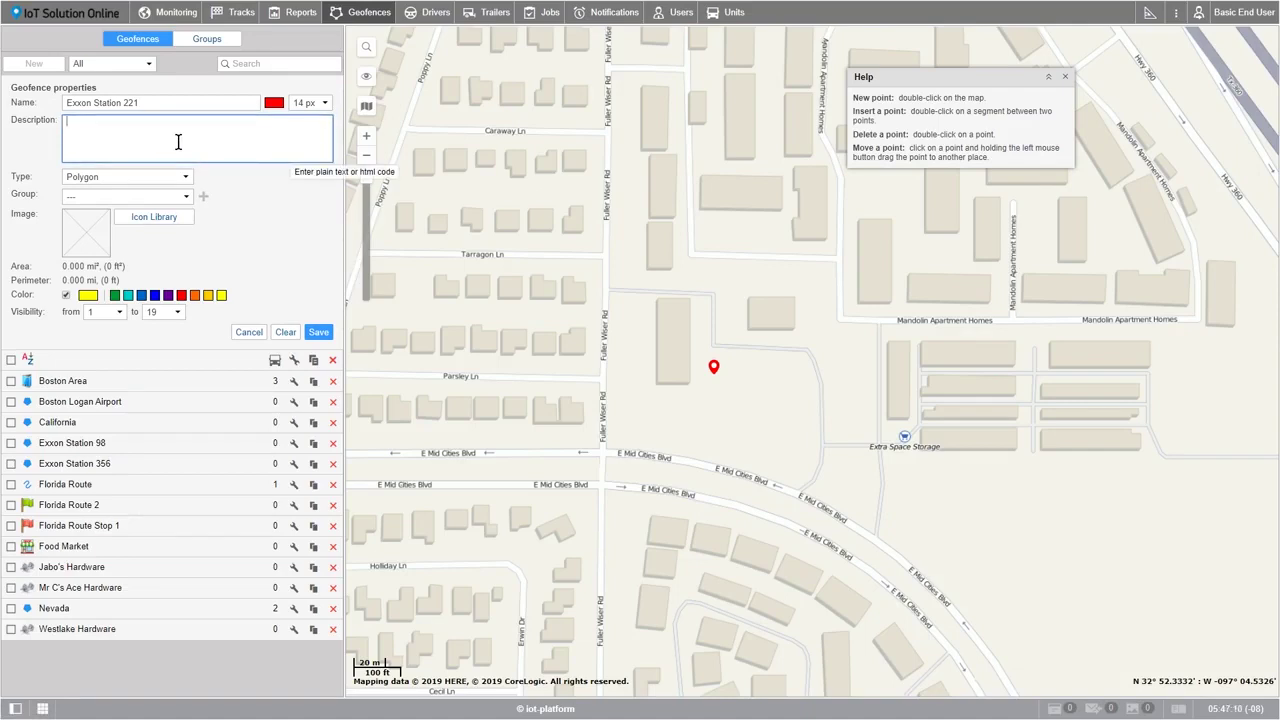
# - Paste the station's street address into Description and keep the type as Polygon
pyautogui.write('2390 Fuller Wiser Rd, Euless, TX 76039')
pyautogui.click(150, 178)
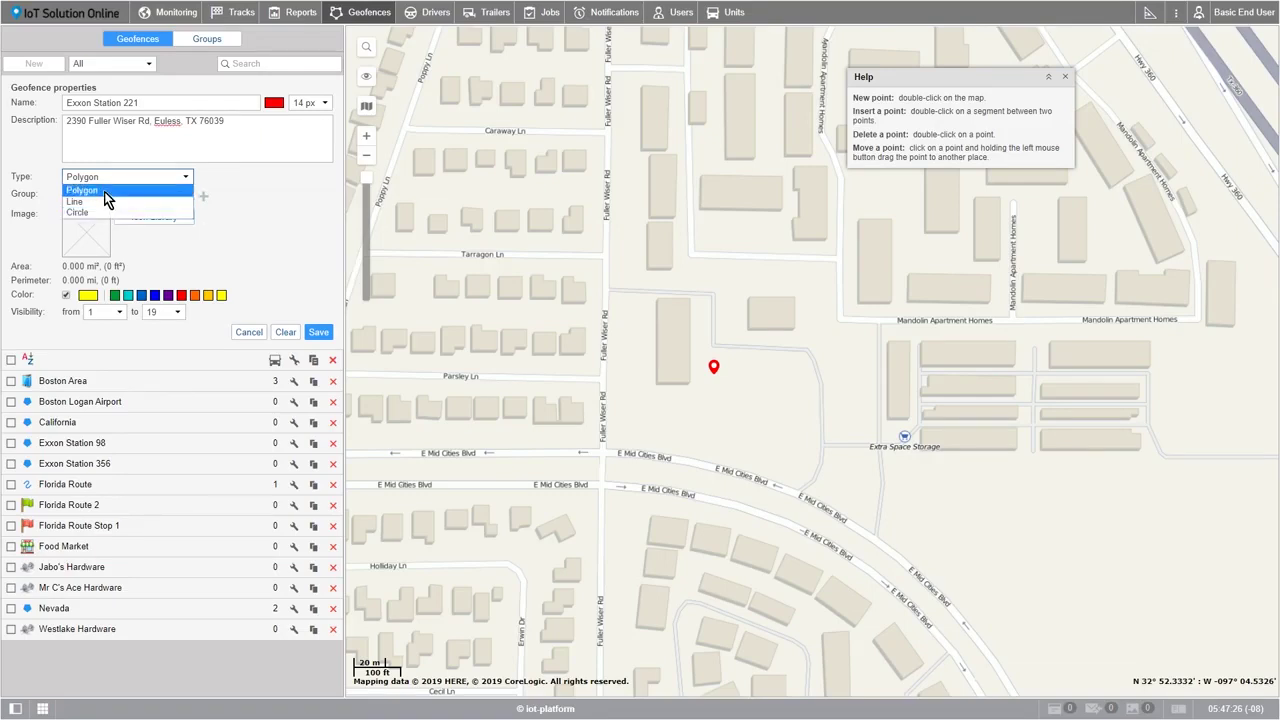
pyautogui.click(107, 192)
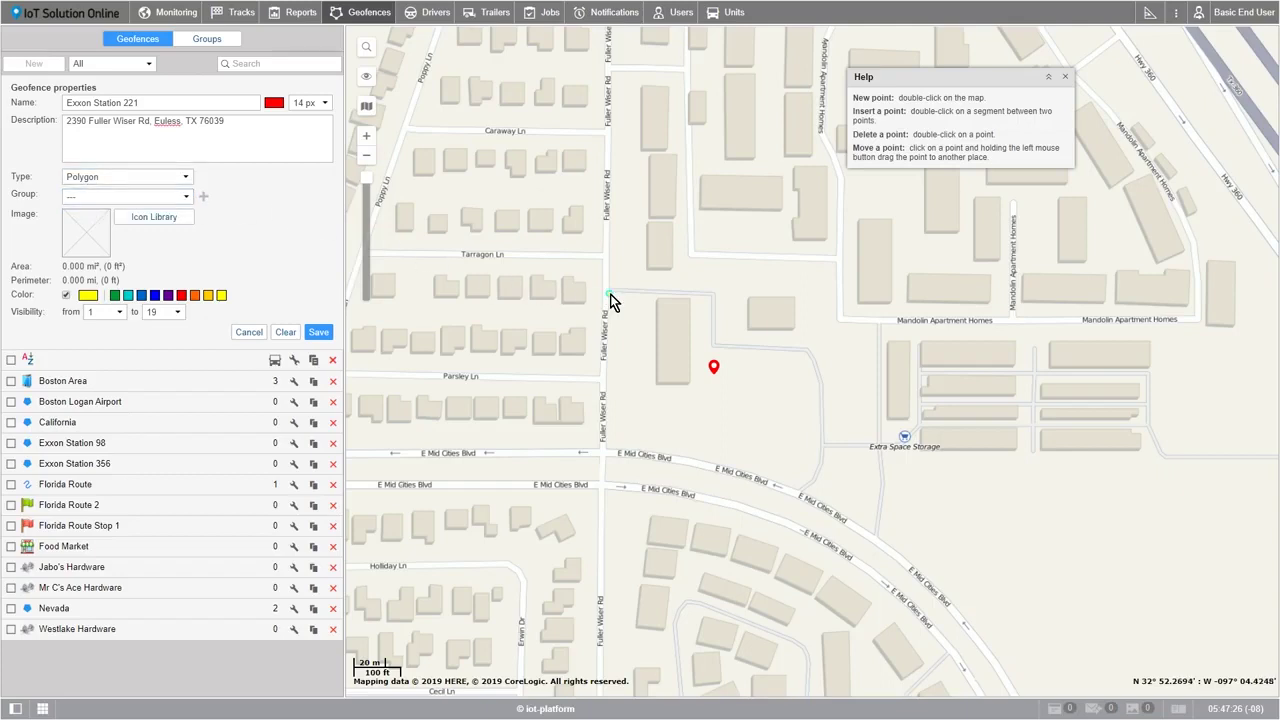
# - Draw and refine a yellow polygon around the lot at Fuller Wiser Rd and E Mid Cities Blvd
pyautogui.doubleClick(708, 298)
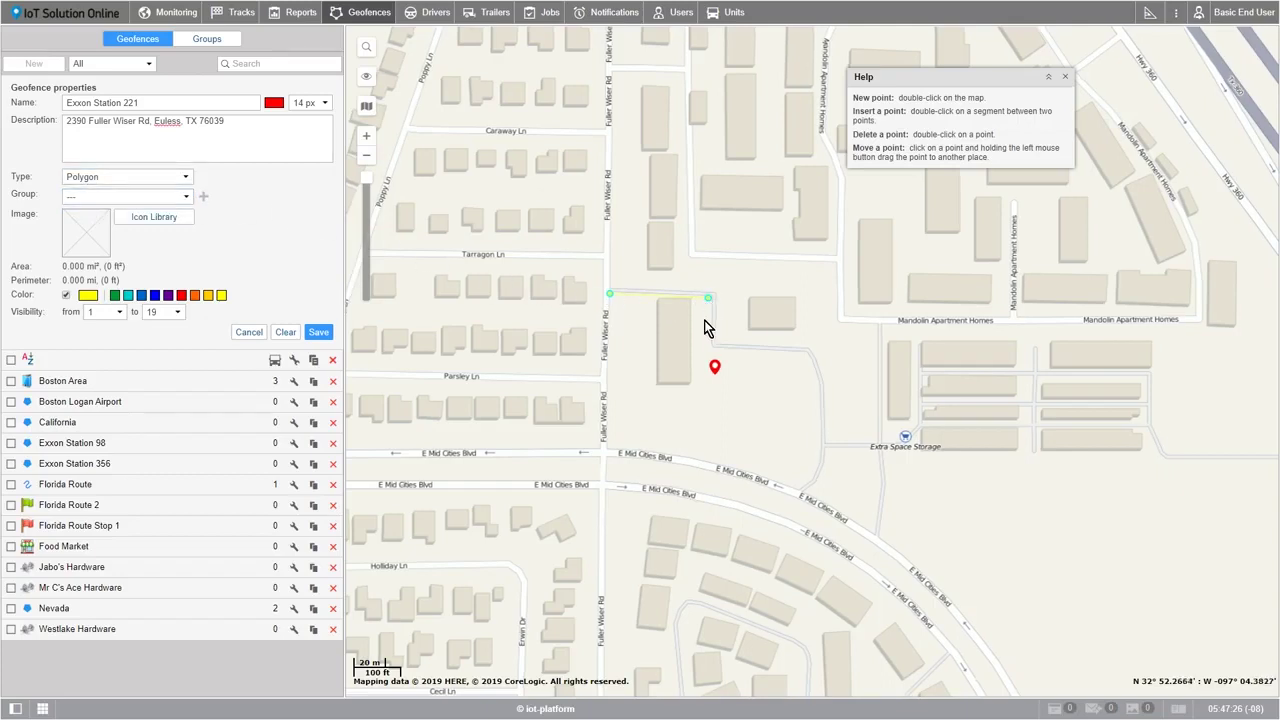
pyautogui.doubleClick(691, 453)
pyautogui.doubleClick(609, 446)
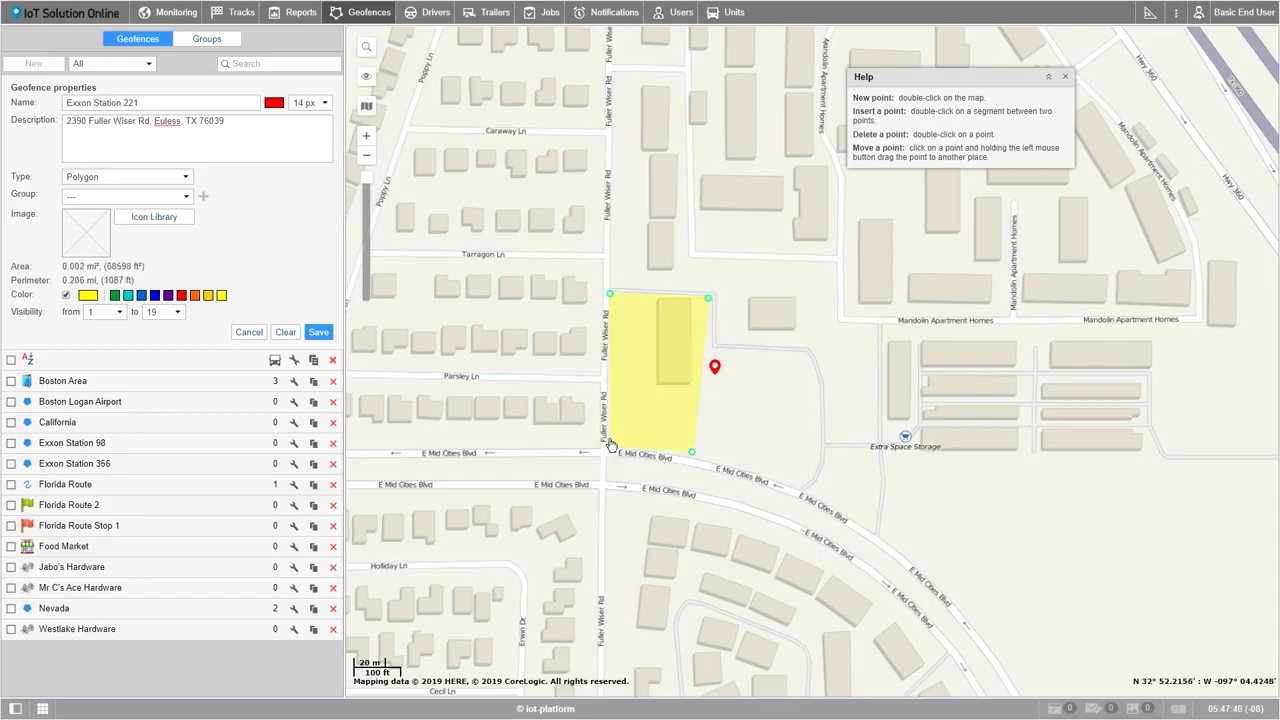
pyautogui.doubleClick(609, 439)
pyautogui.moveTo(612, 445); pyautogui.dragTo(609, 447)
pyautogui.moveTo(692, 456); pyautogui.dragTo(690, 457)
pyautogui.moveTo(710, 297); pyautogui.dragTo(709, 296)
pyautogui.doubleClick(709, 346)
# - Assign the geofence to the Exxon Gas Stations group
pyautogui.click(186, 198)
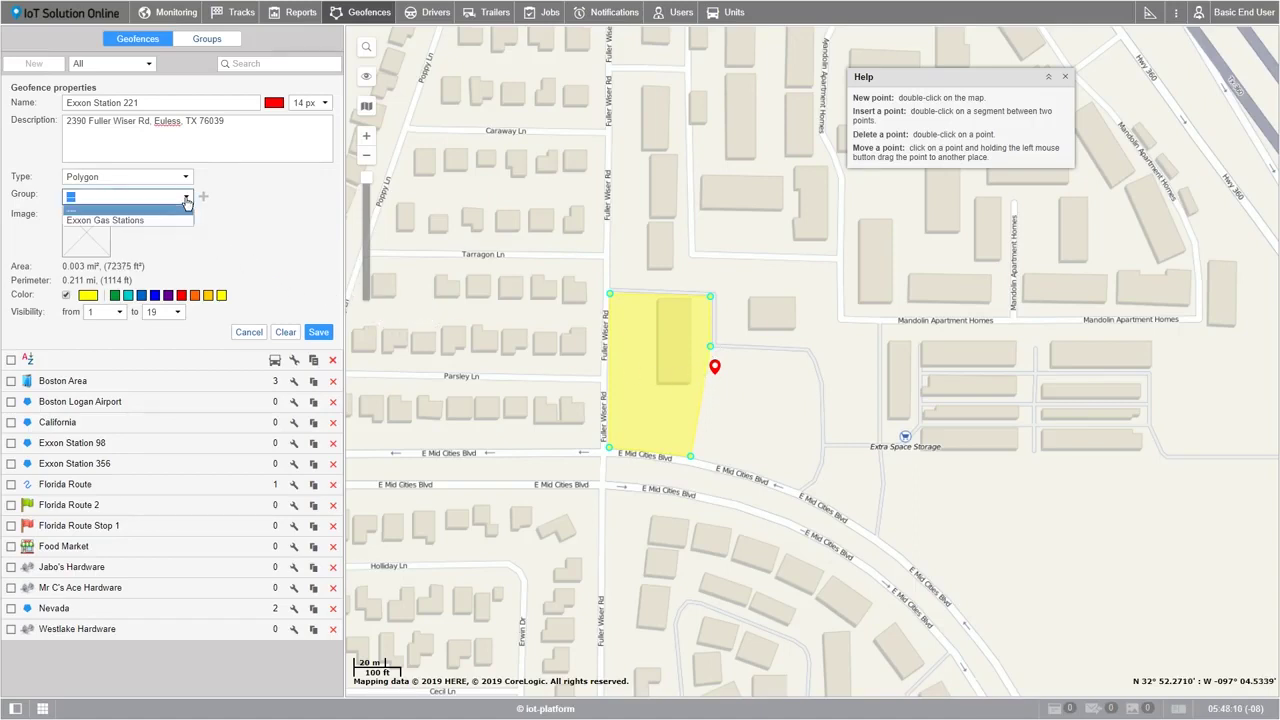
pyautogui.click(150, 220)
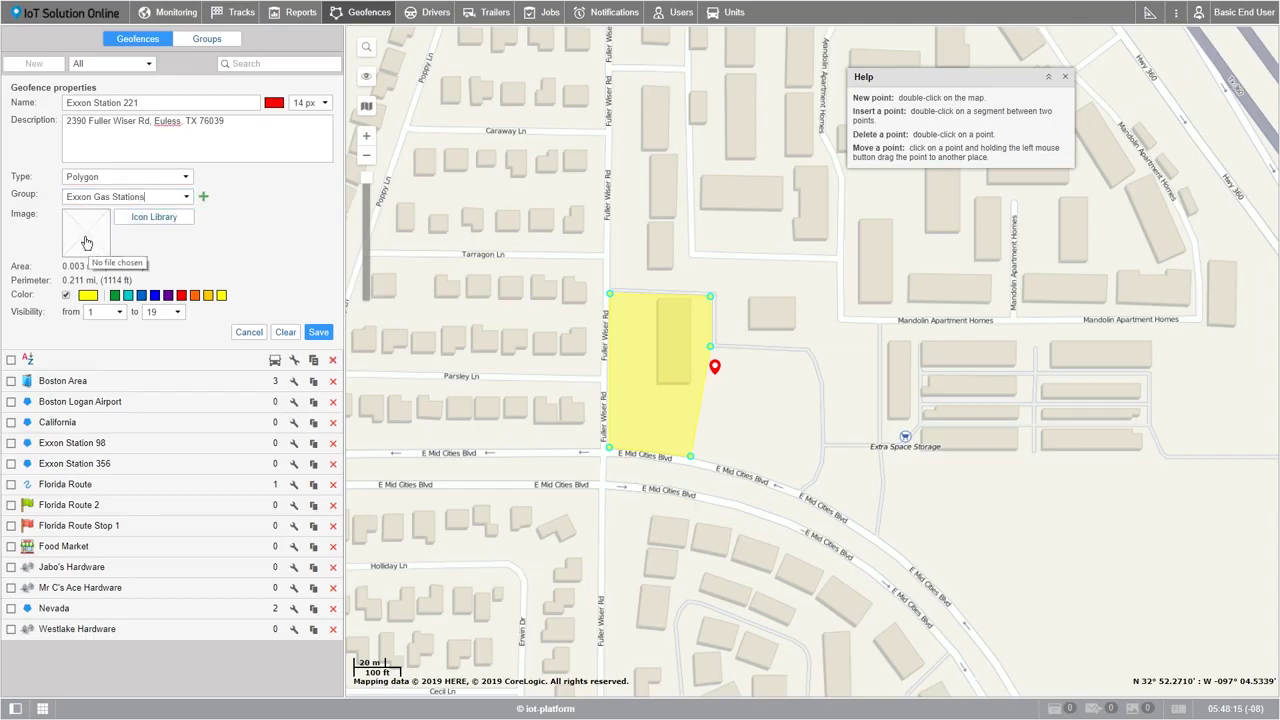
# - Load GasStation Icon.png from the Icon Library as the geofence image
pyautogui.click(171, 214)
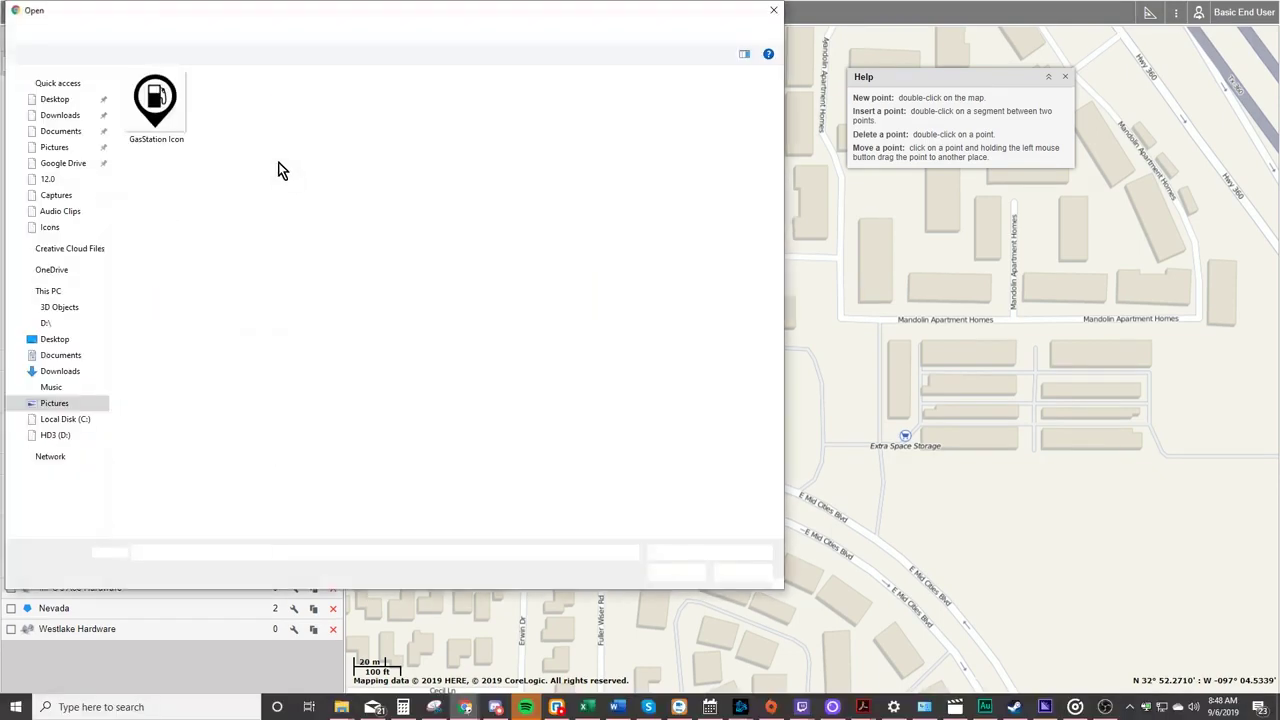
pyautogui.click(175, 113)
pyautogui.click(675, 572)
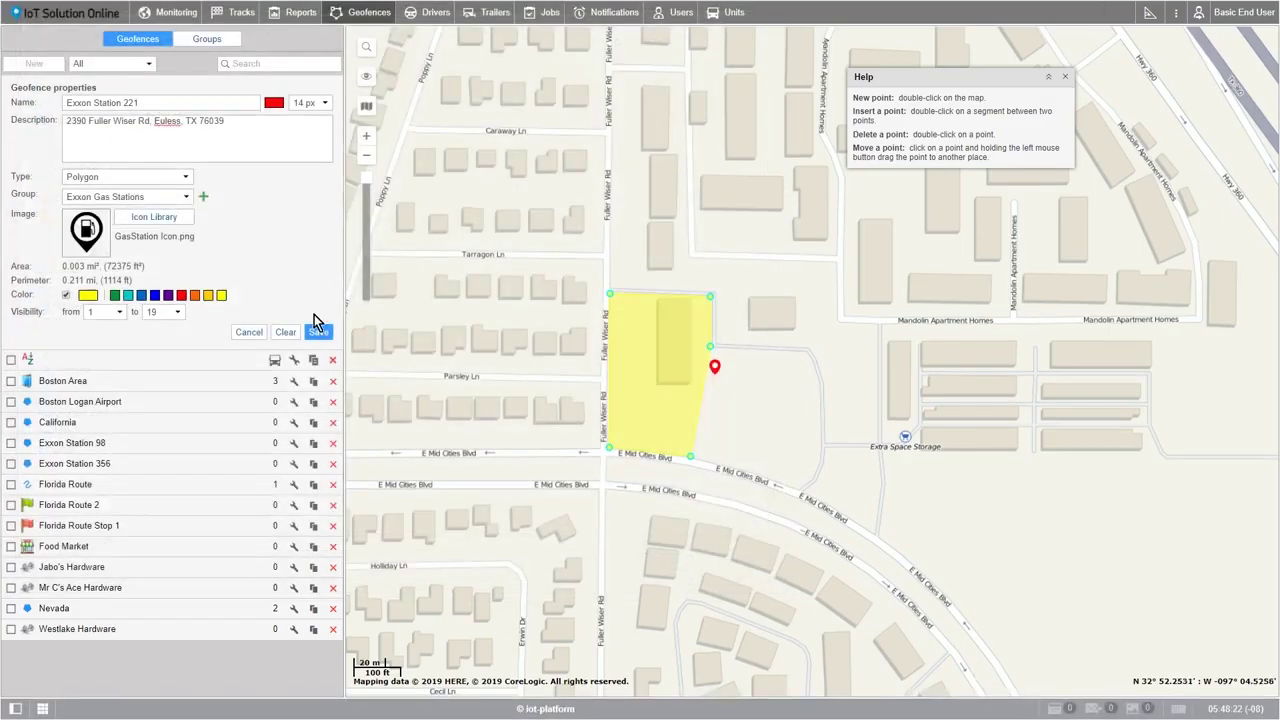
# - Enable the Color checkbox and leave the minimum visibility zoom at 1
pyautogui.click(65, 297)
pyautogui.click(118, 314)
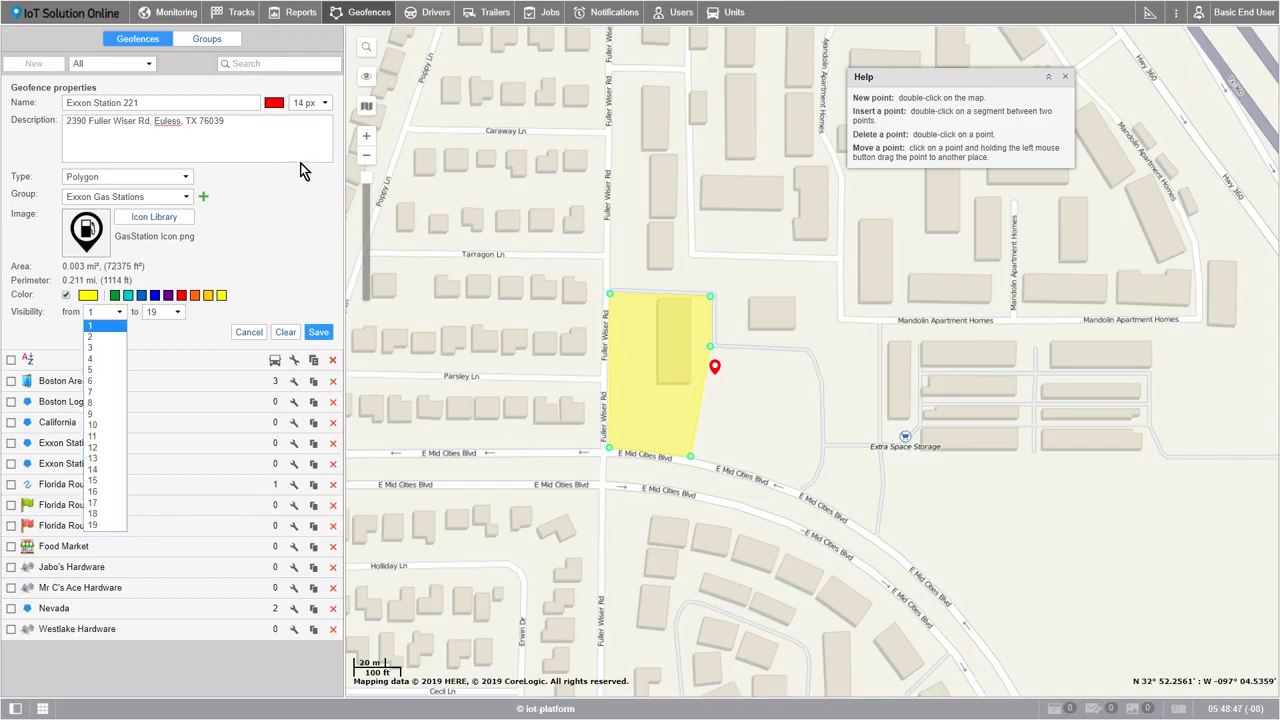
pyautogui.click(366, 106)
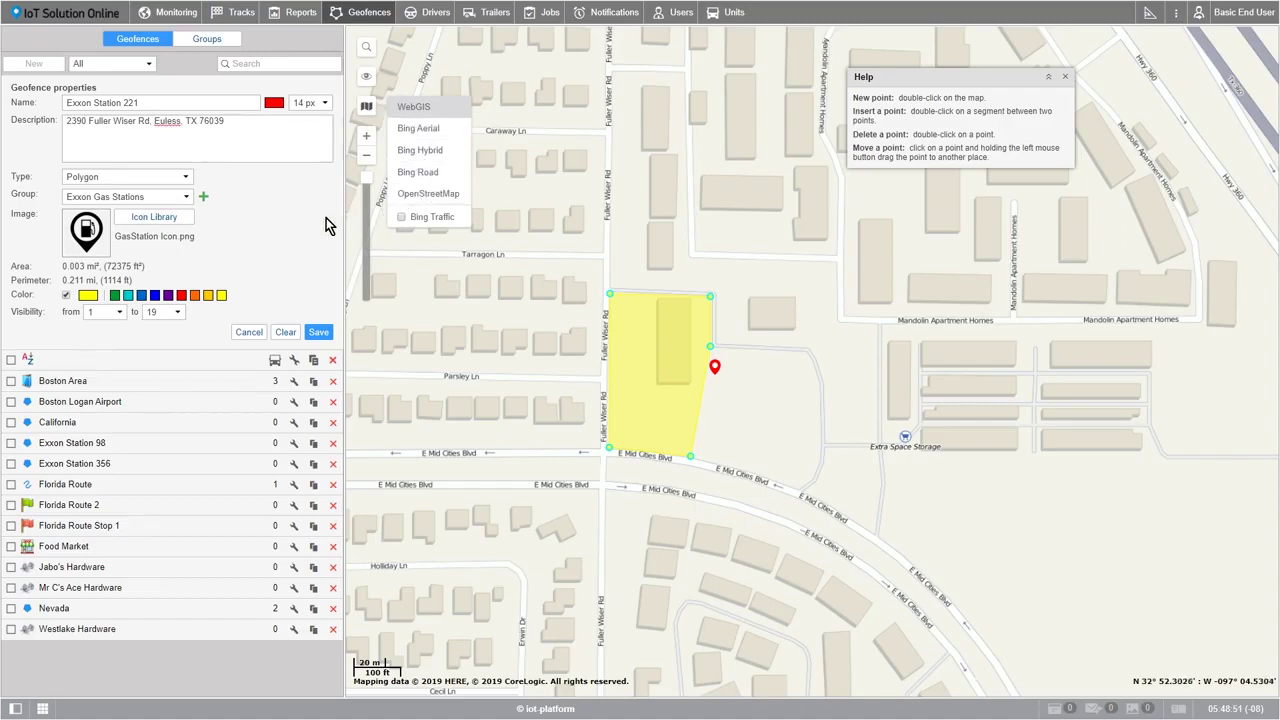
pyautogui.click(100, 316)
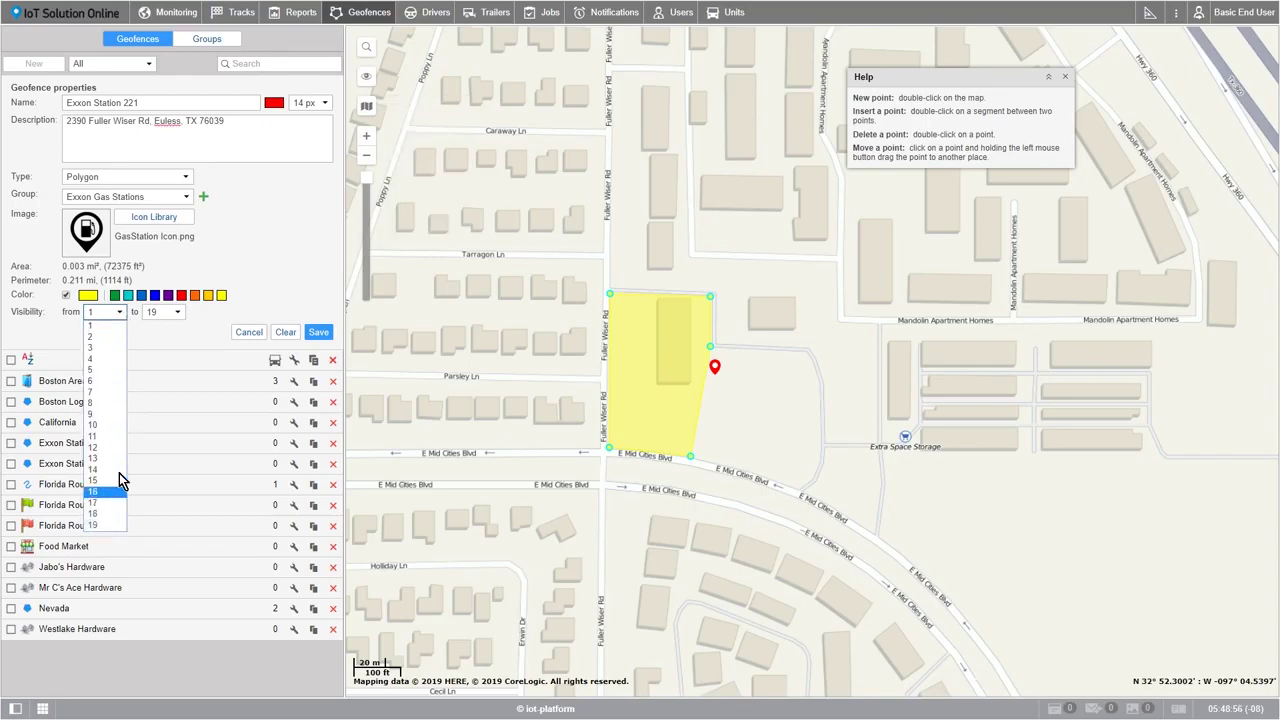
pyautogui.click(272, 284)
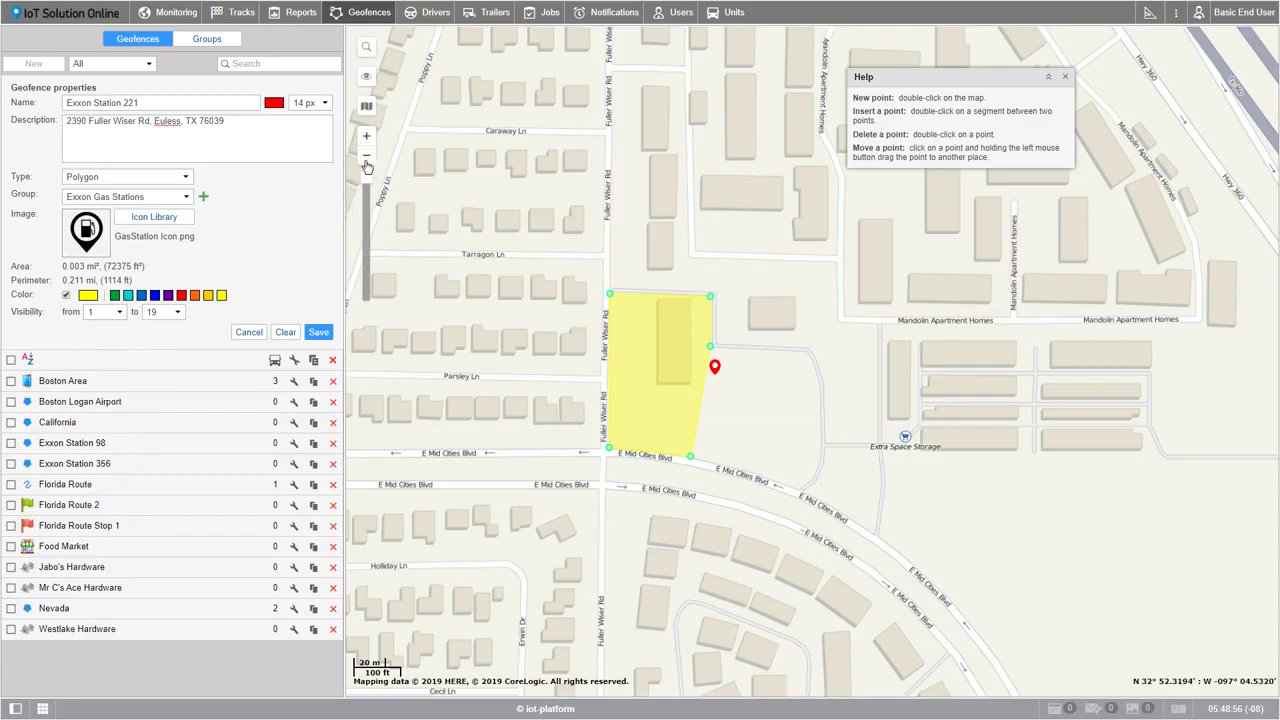
# - Test the map zoom out and back to street level, then show maximum visibility levels 1–19
pyautogui.click(366, 164)
pyautogui.click(366, 164)
pyautogui.click(366, 164)
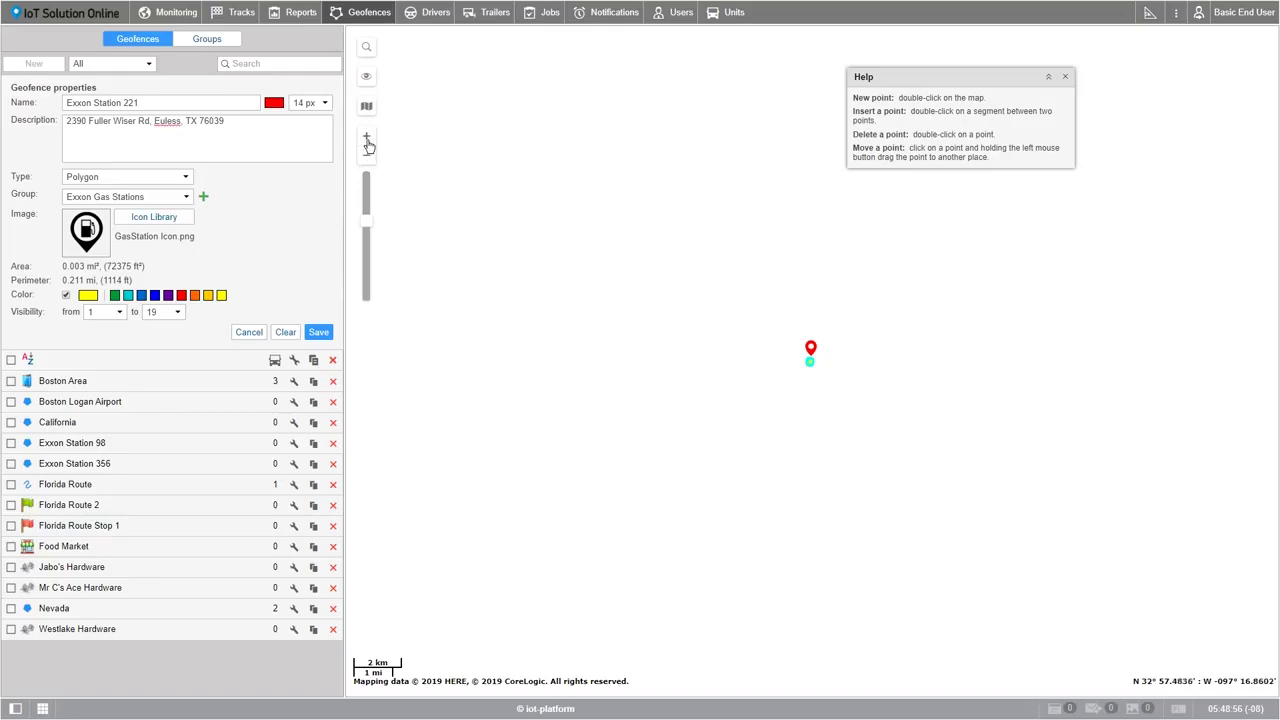
pyautogui.click(367, 140)
pyautogui.click(367, 140)
pyautogui.click(367, 140)
pyautogui.click(367, 140)
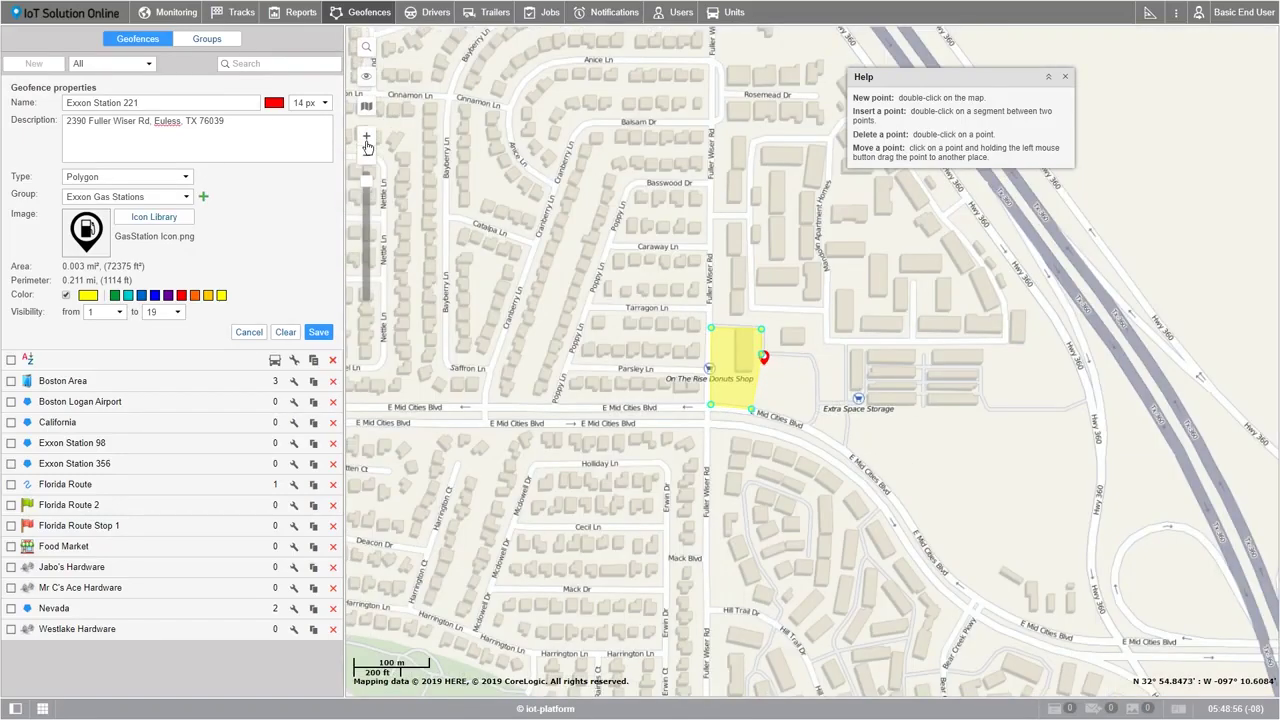
pyautogui.click(367, 140)
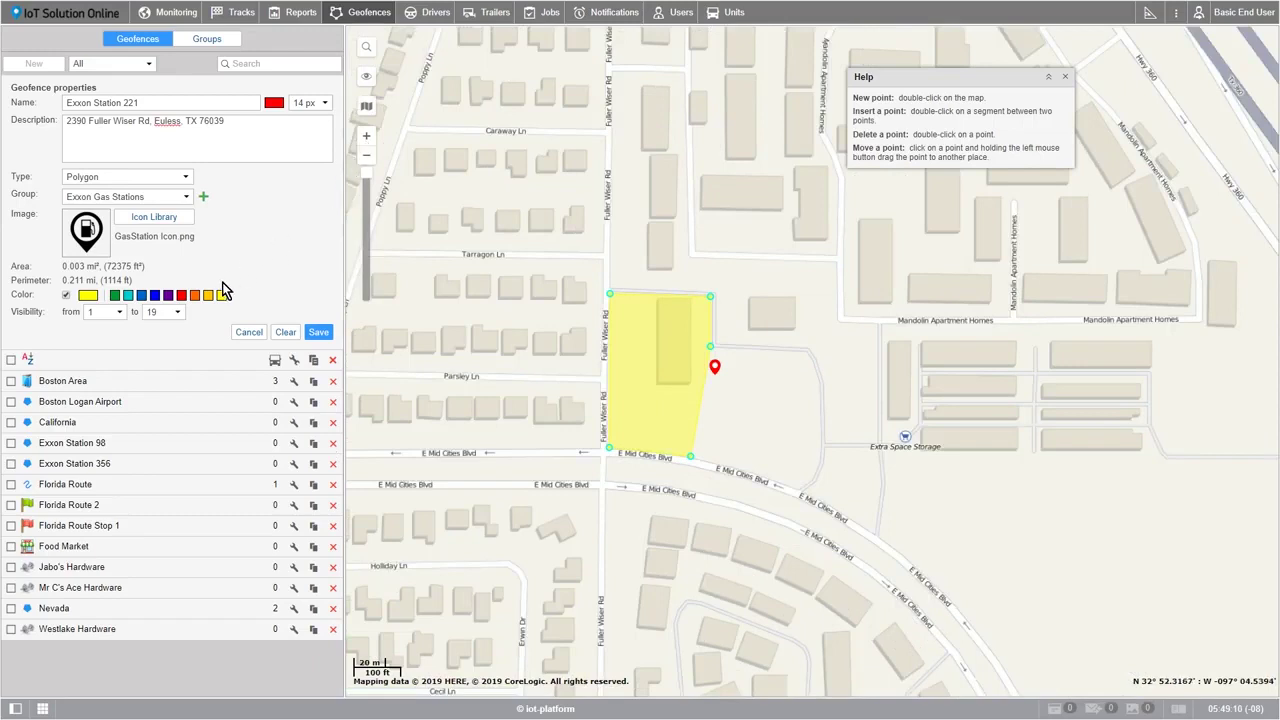
pyautogui.click(178, 313)
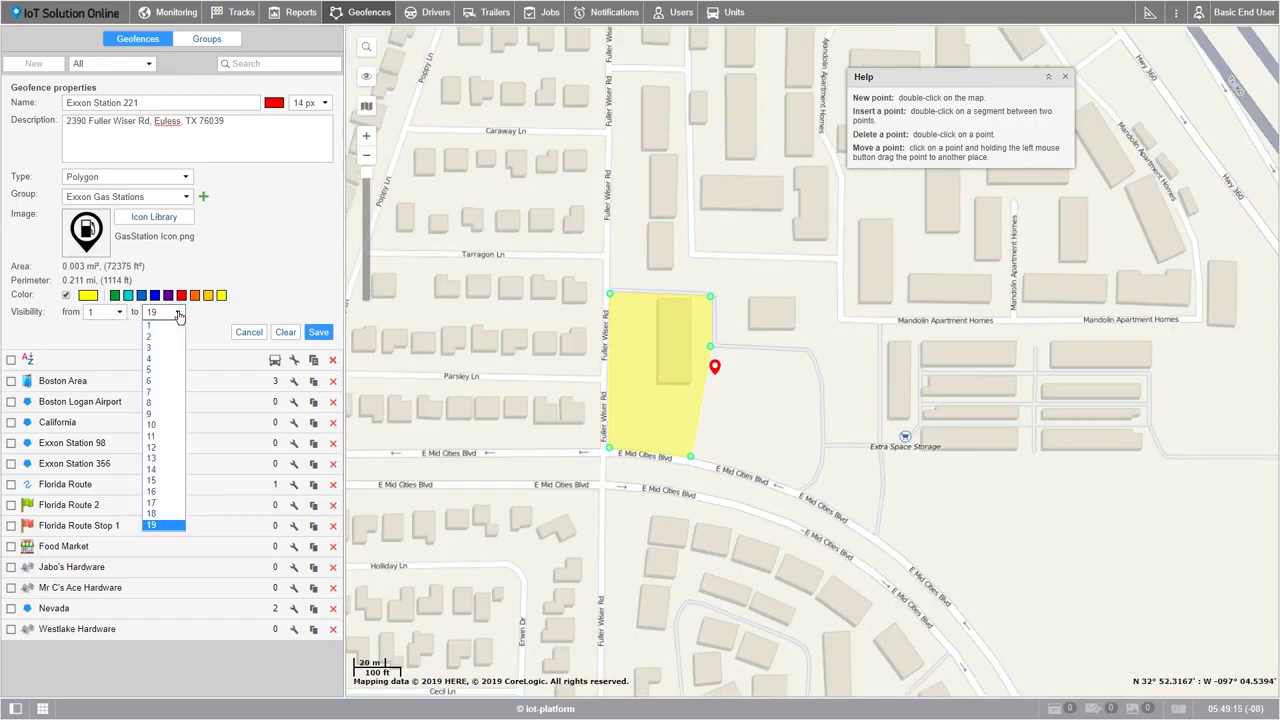
# - Set the maximum visibility zoom to 8 and save Exxon Station 221
pyautogui.click(155, 403)
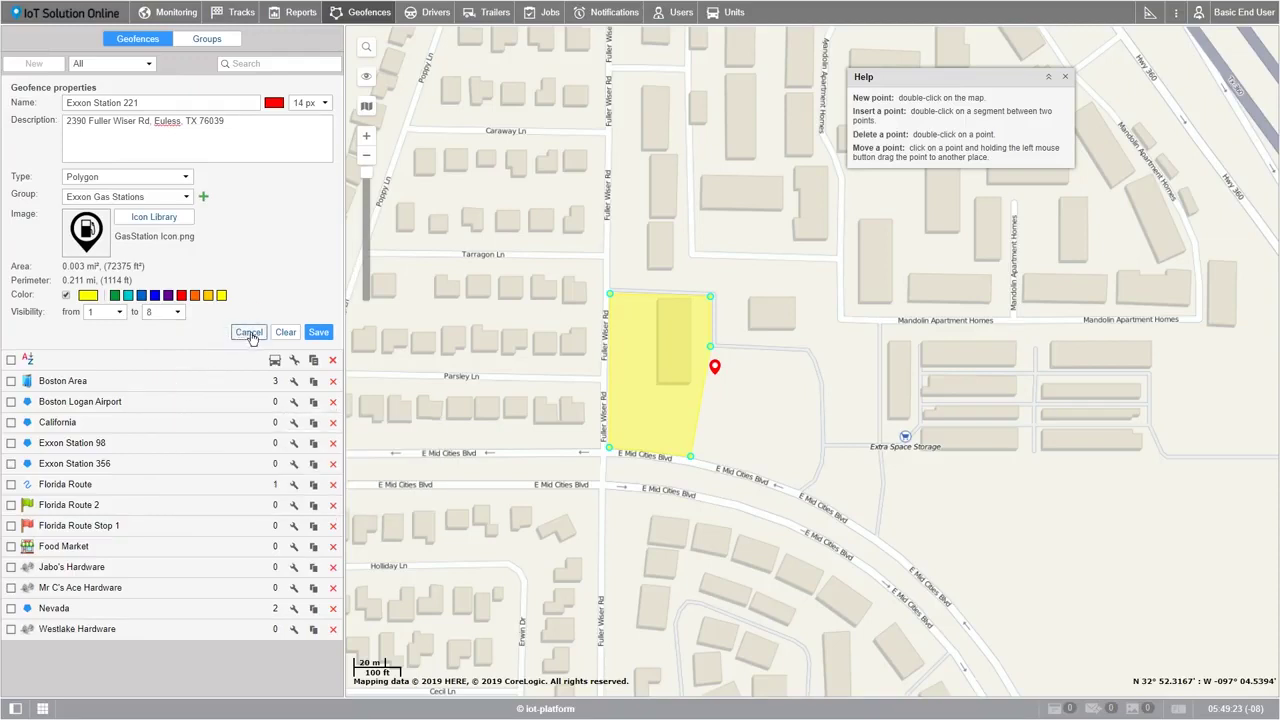
pyautogui.click(319, 337)
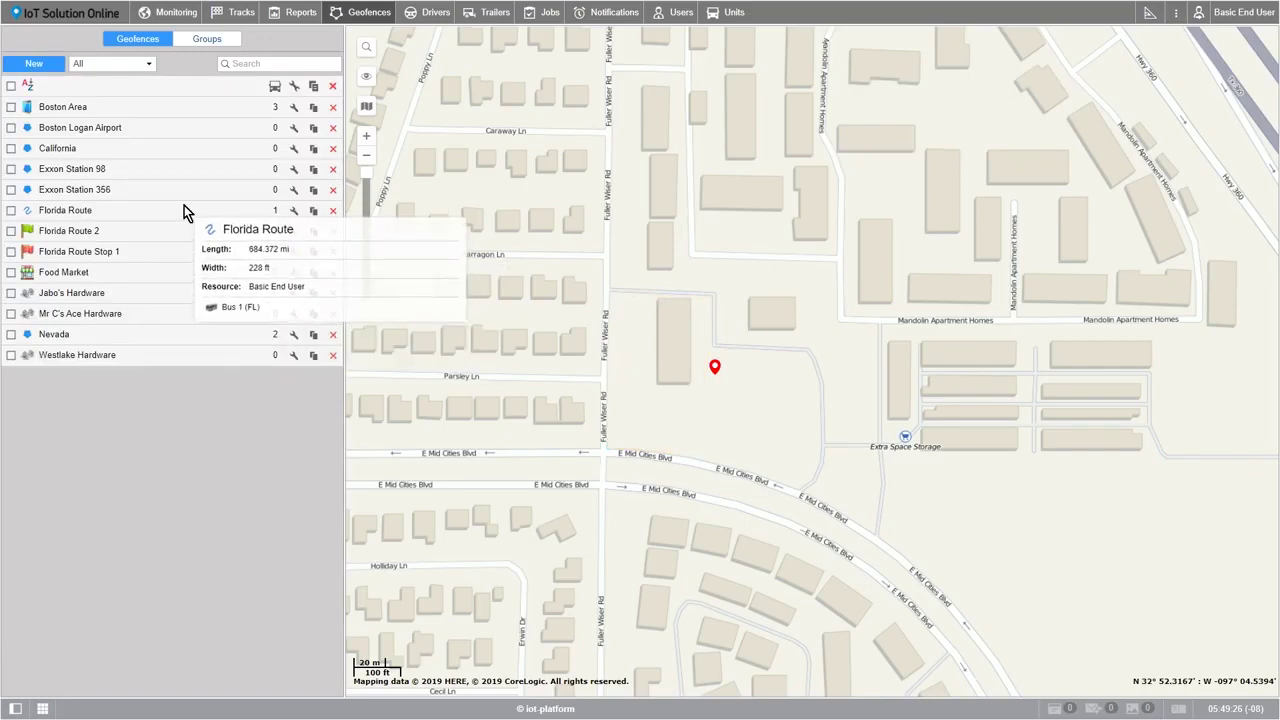
pyautogui.moveTo(133, 193)
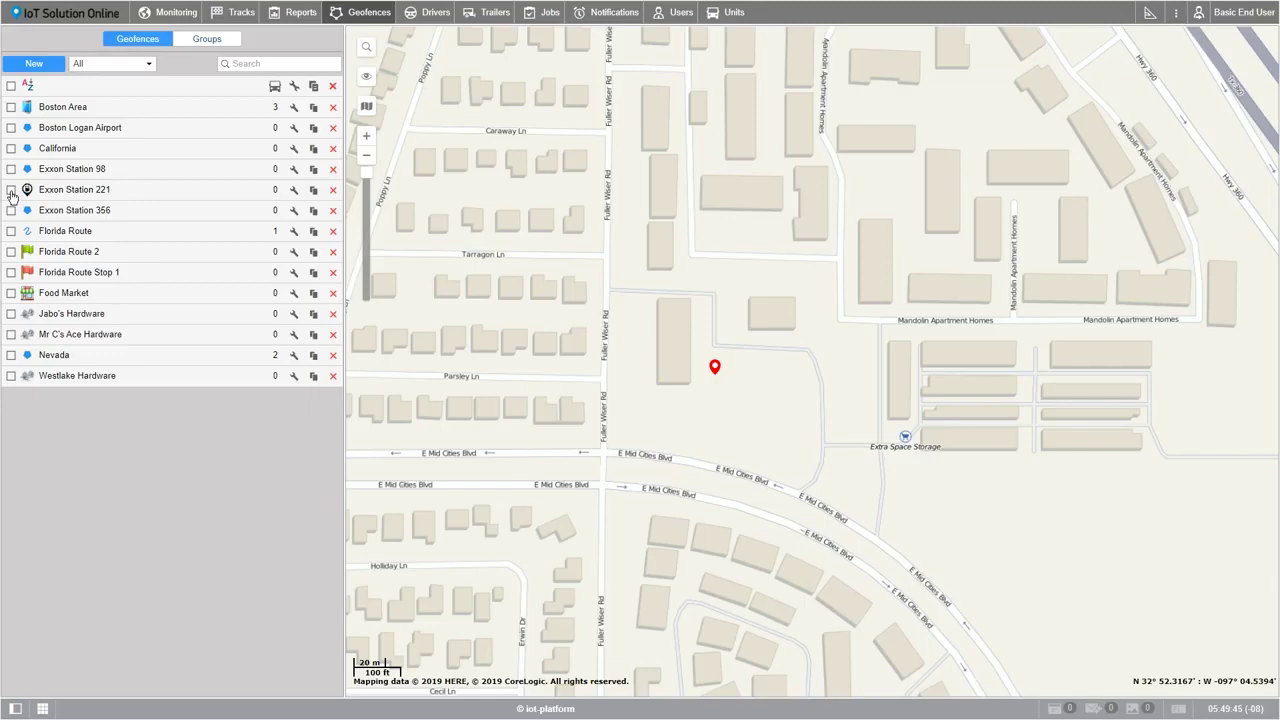
# - Tick Exxon Station 221 in the geofence list so its yellow area shows on the map
pyautogui.click(11, 190)
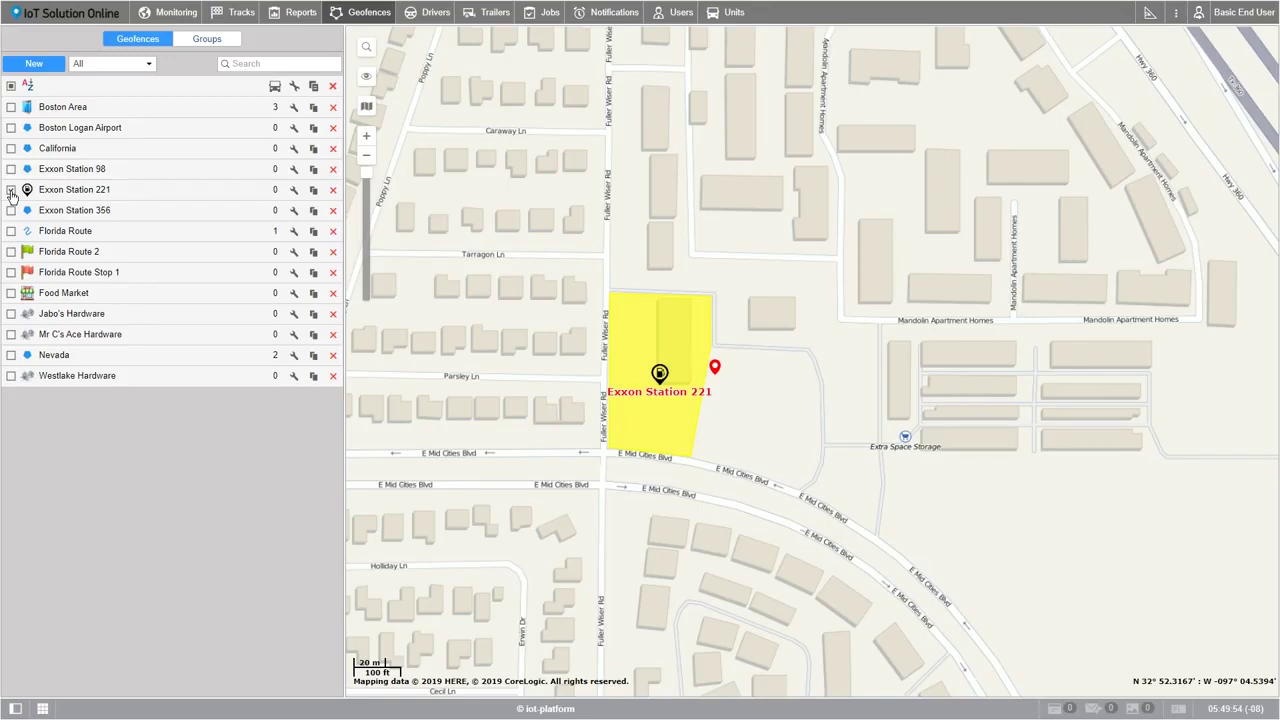
pyautogui.click(11, 191)
pyautogui.moveTo(76, 197)
# - Switch to the Groups list and open the New Geofence Group dialog
pyautogui.click(206, 40)
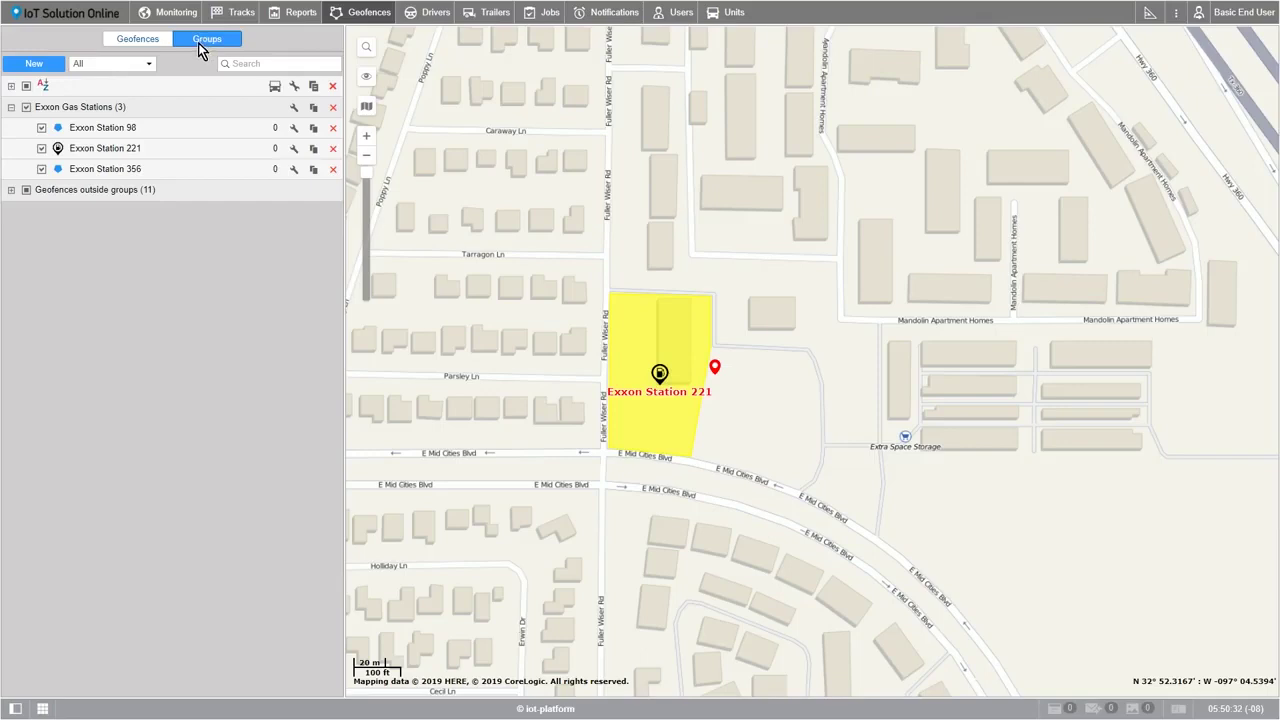
pyautogui.click(44, 66)
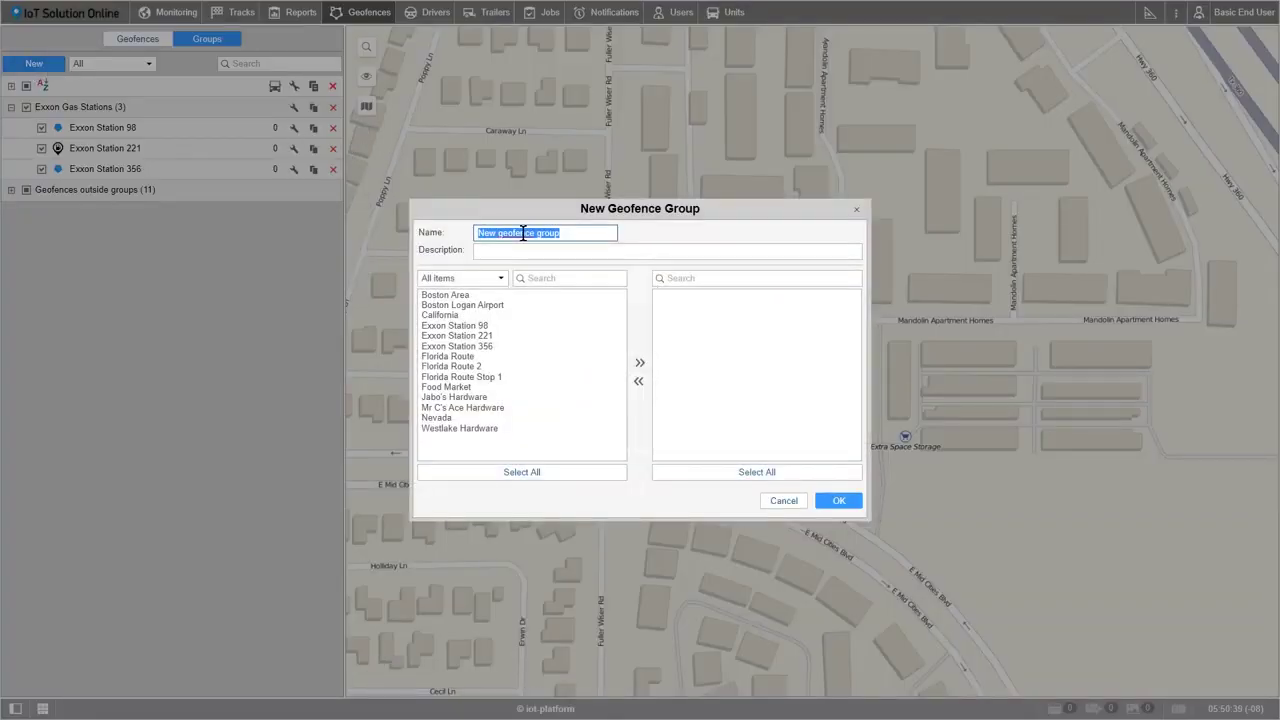
# - Name the group 'Hardware Suppliers' and filter available geofences to those not yet grouped
pyautogui.write('Hardware Suppliers')
pyautogui.click(531, 250)
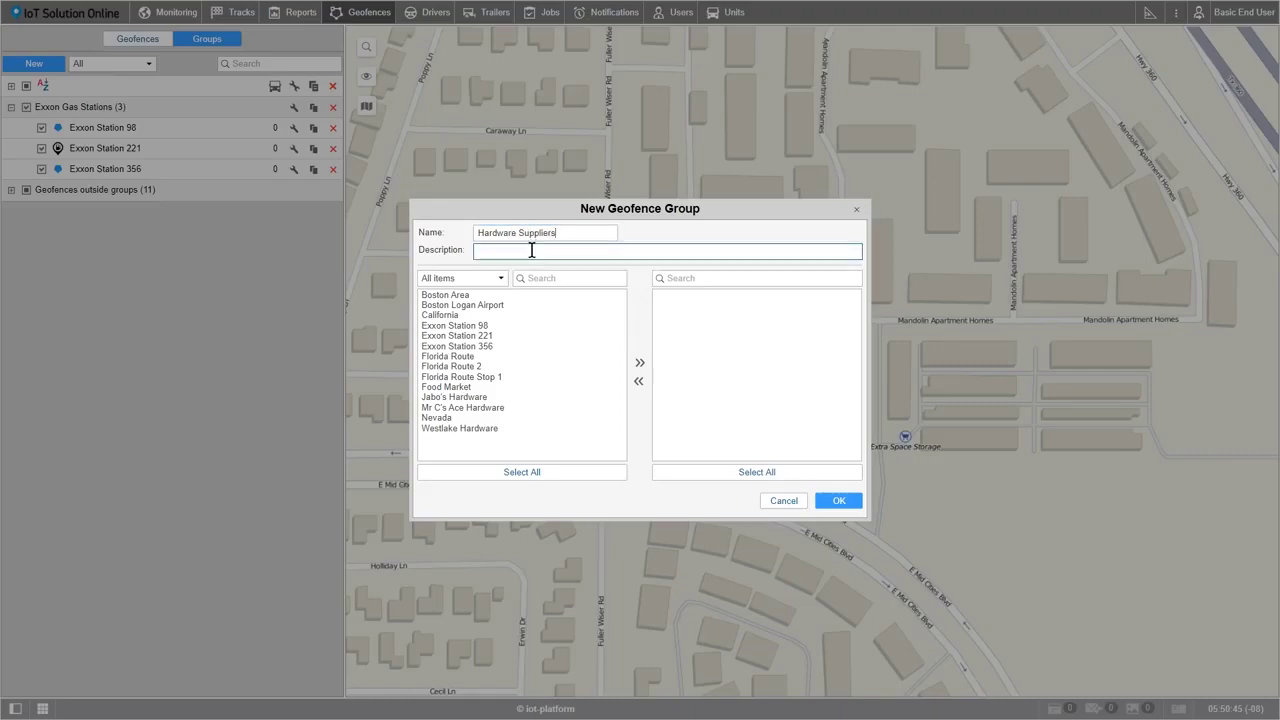
pyautogui.click(501, 279)
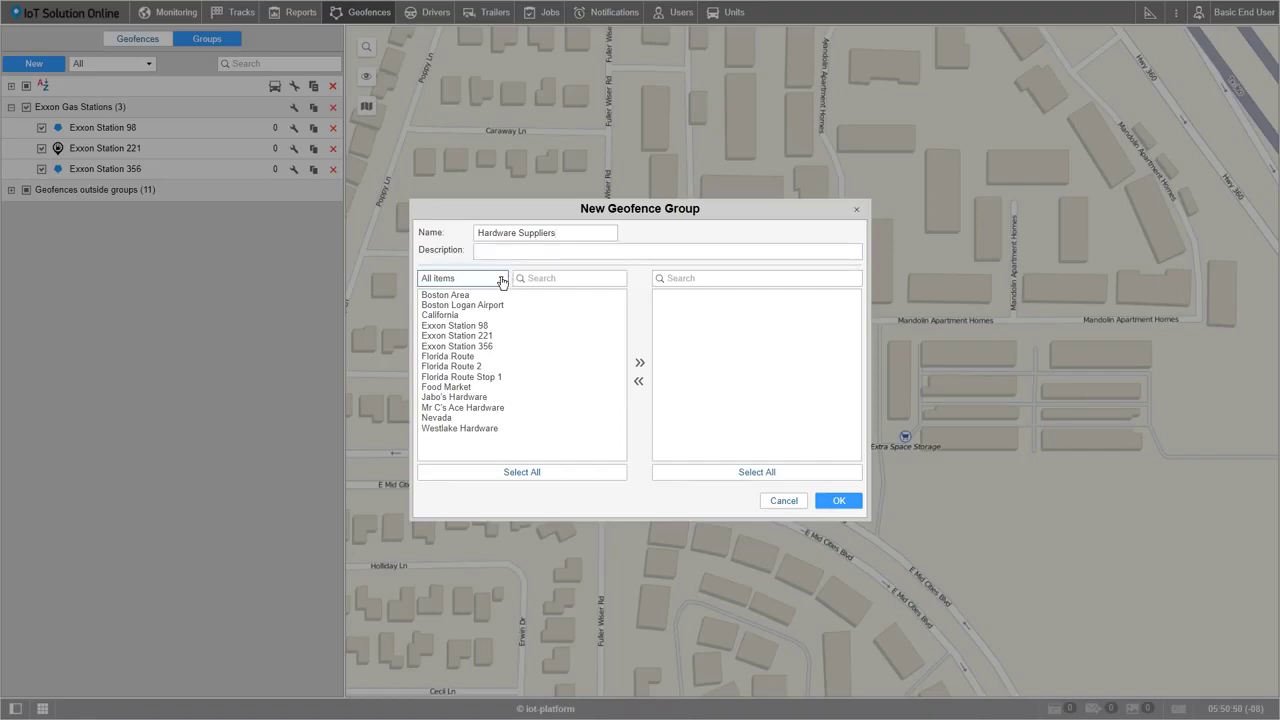
pyautogui.click(501, 281)
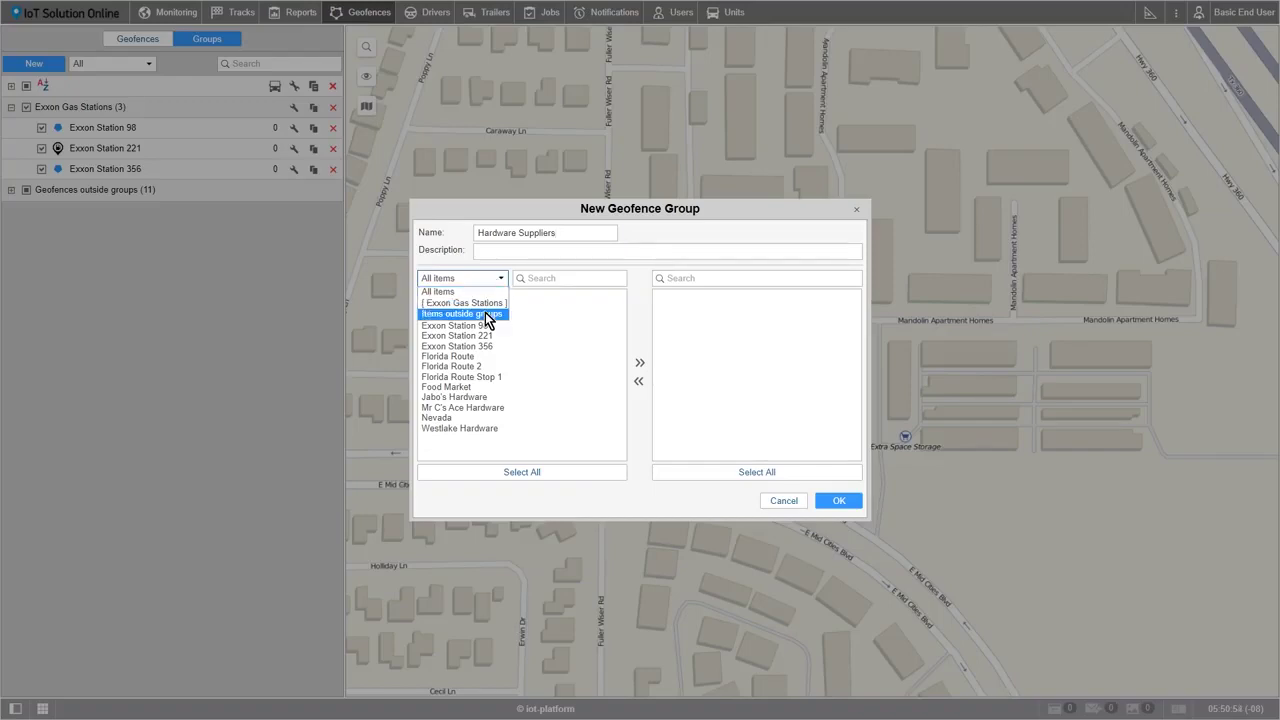
pyautogui.click(487, 314)
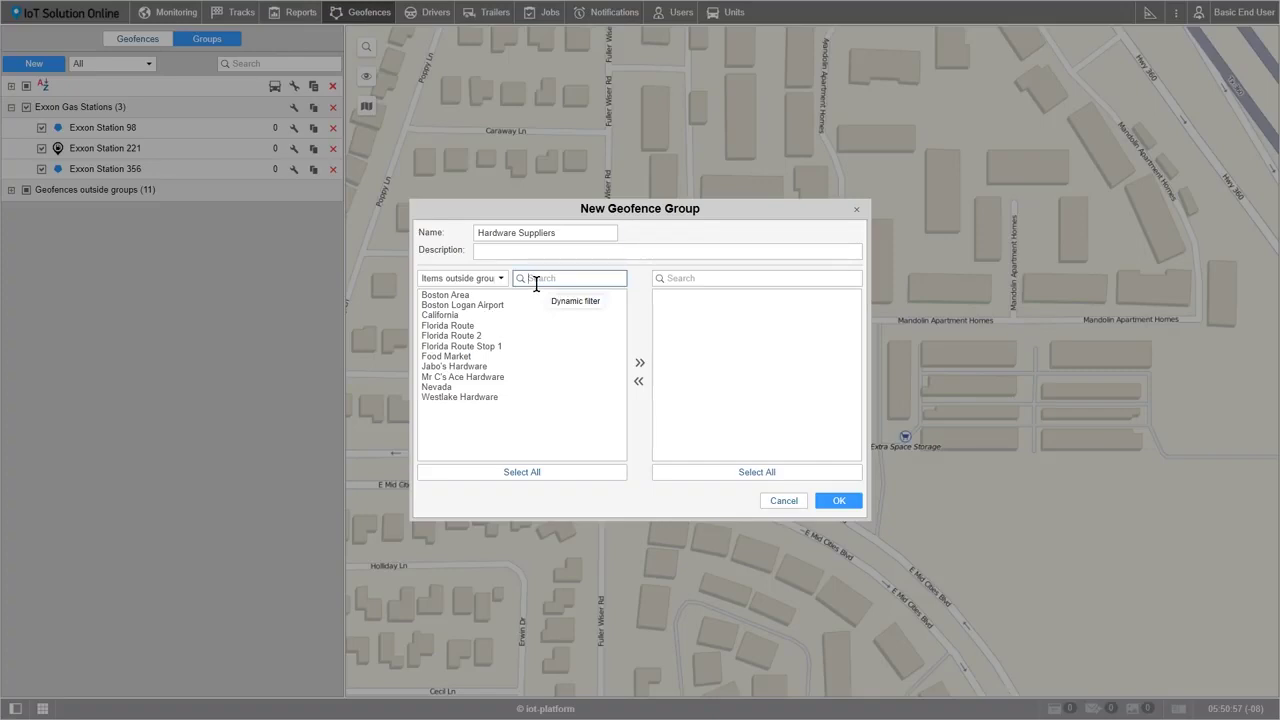
# - Search available geofences for 'Hardware', moving Jabo's Hardware into the members and back out
pyautogui.write('Hard')
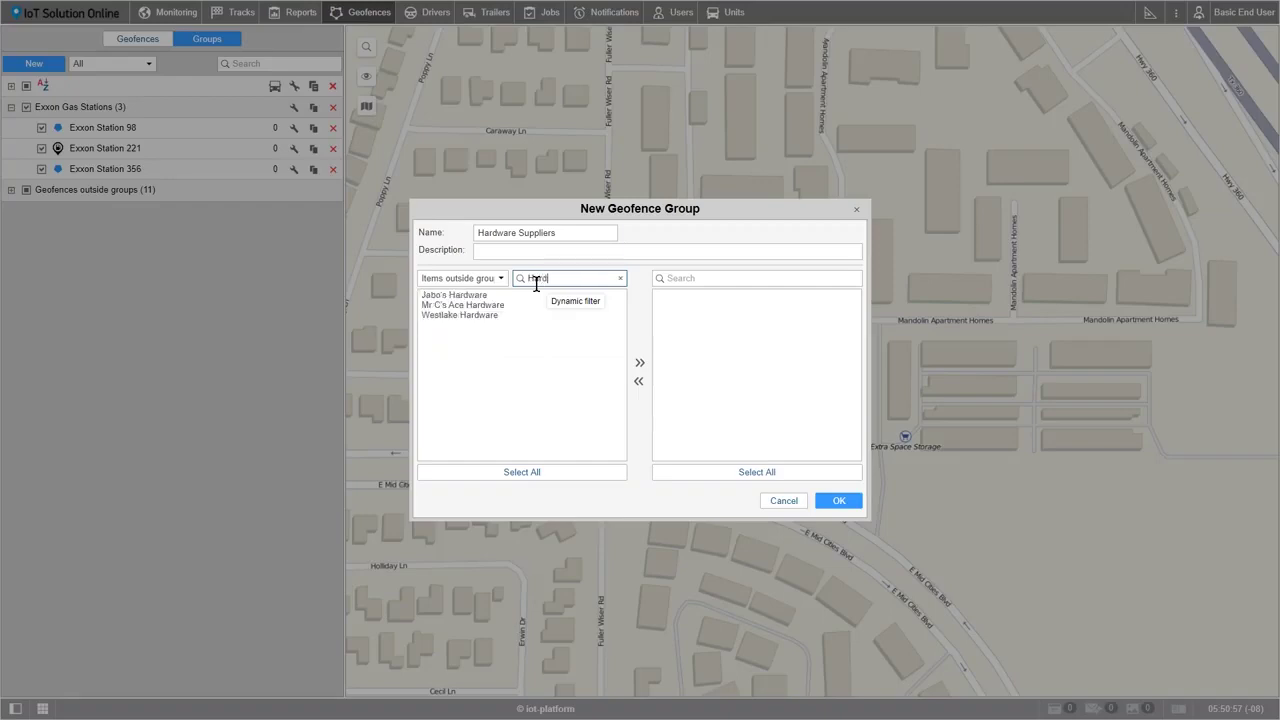
pyautogui.write('ware')
pyautogui.doubleClick(490, 300)
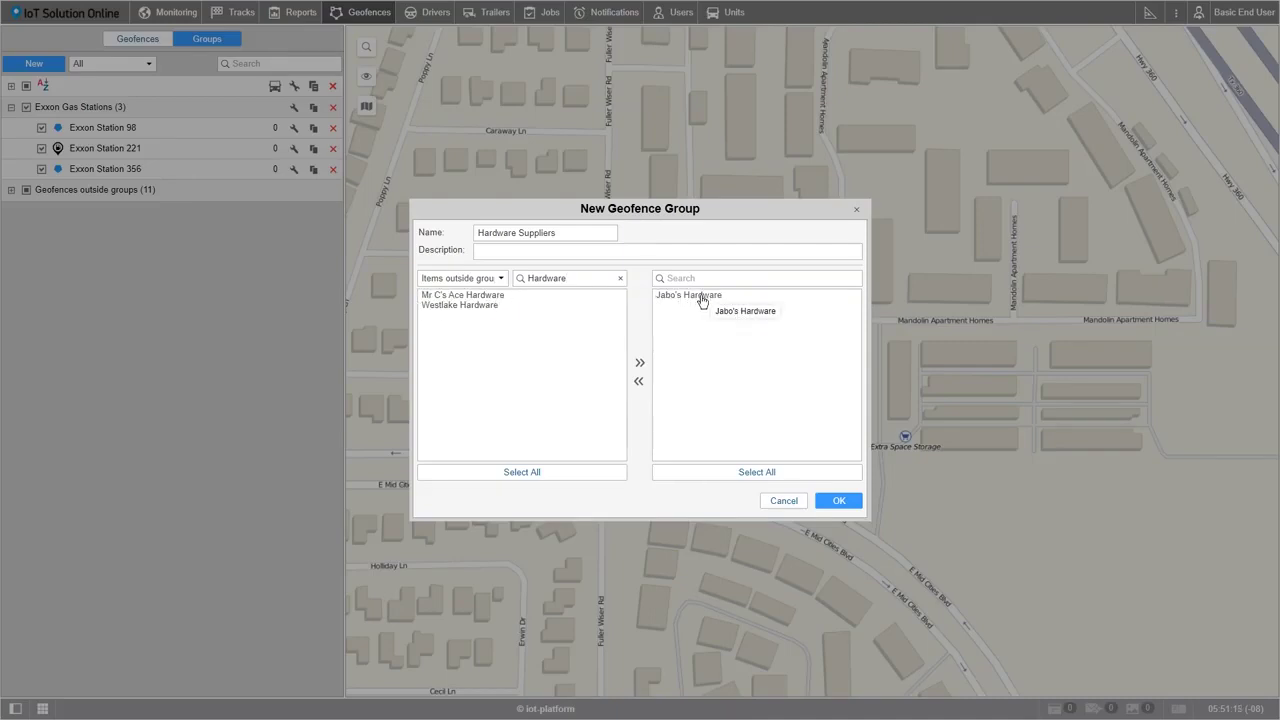
pyautogui.doubleClick(701, 296)
pyautogui.click(565, 280)
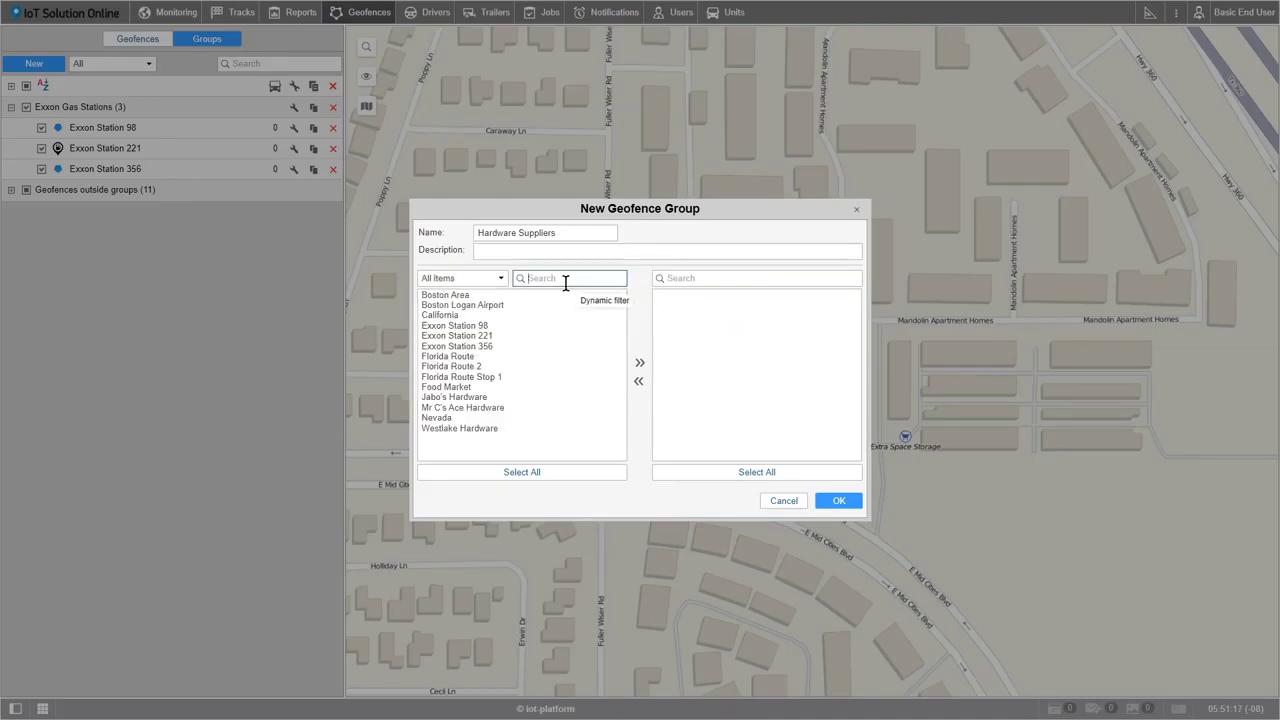
# - Search 'Hardware' and try picking individual hardware geofences in the filtered list
pyautogui.write('Hardware')
pyautogui.click(491, 297)
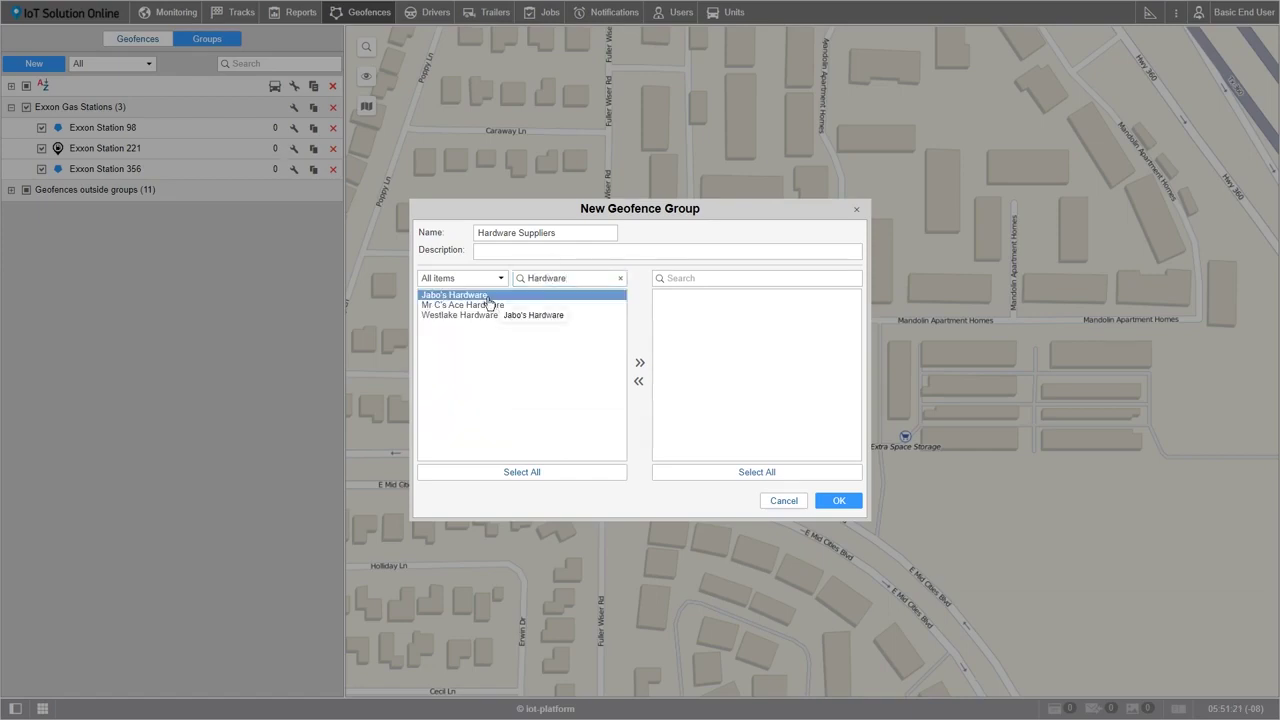
pyautogui.click(490, 306)
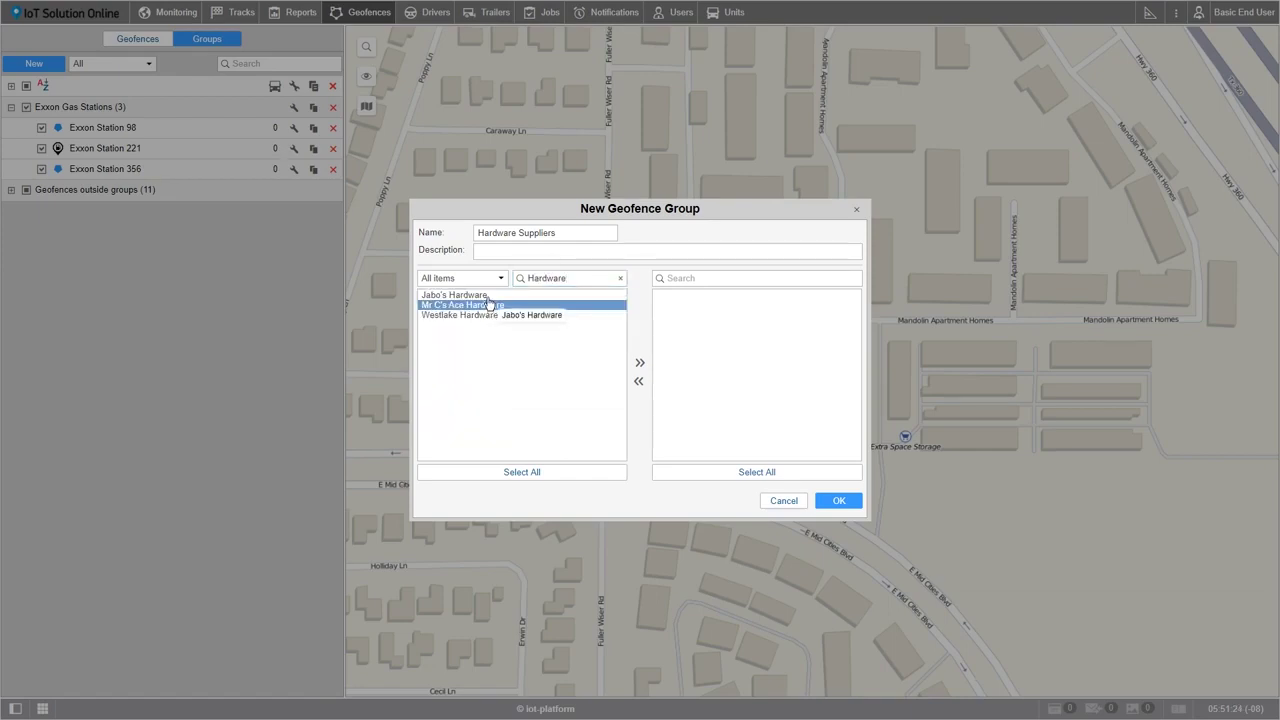
pyautogui.keyDown('ctrl'); pyautogui.click(488, 296); pyautogui.keyUp('ctrl')
pyautogui.keyDown('ctrl'); pyautogui.click(486, 316); pyautogui.keyUp('ctrl')
pyautogui.keyDown('ctrl'); pyautogui.click(489, 305); pyautogui.keyUp('ctrl')
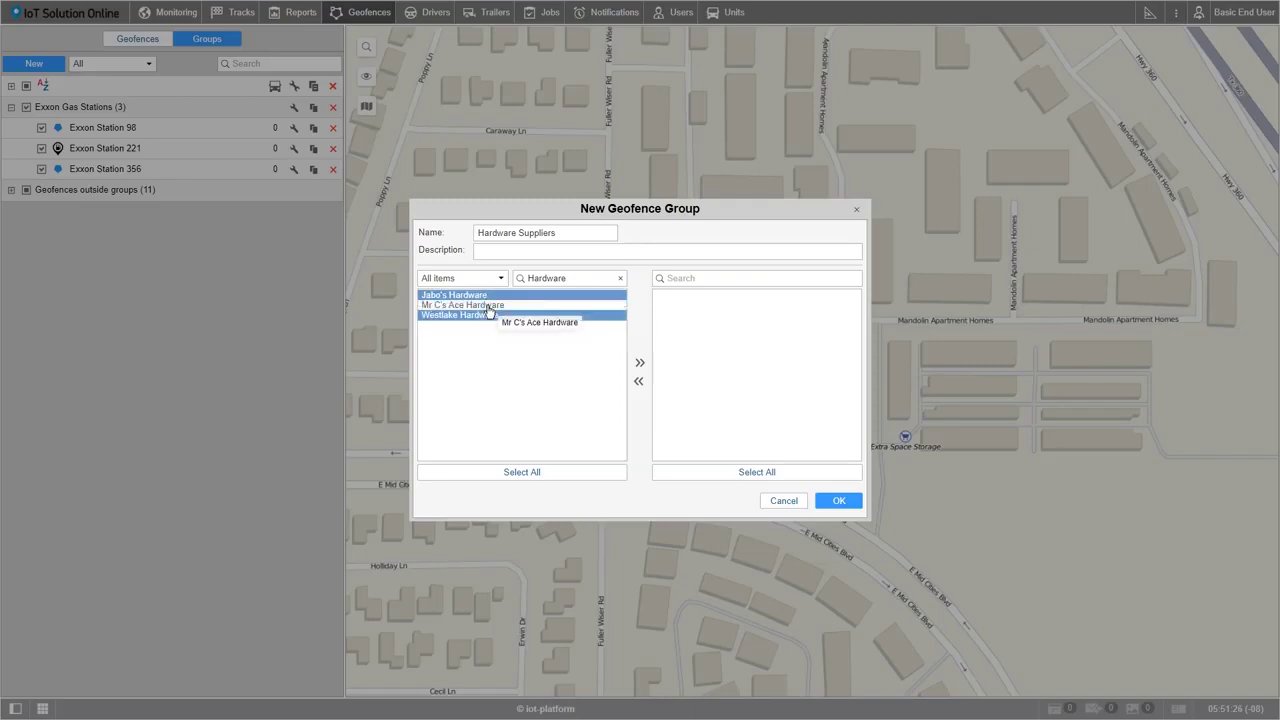
pyautogui.keyDown('ctrl'); pyautogui.click(489, 297); pyautogui.keyUp('ctrl')
pyautogui.keyDown('ctrl'); pyautogui.click(488, 316); pyautogui.keyUp('ctrl')
# - Select Jabo's, Mr C's Ace and Westlake Hardware together and add them as members
pyautogui.moveTo(489, 297); pyautogui.dragTo(545, 338)
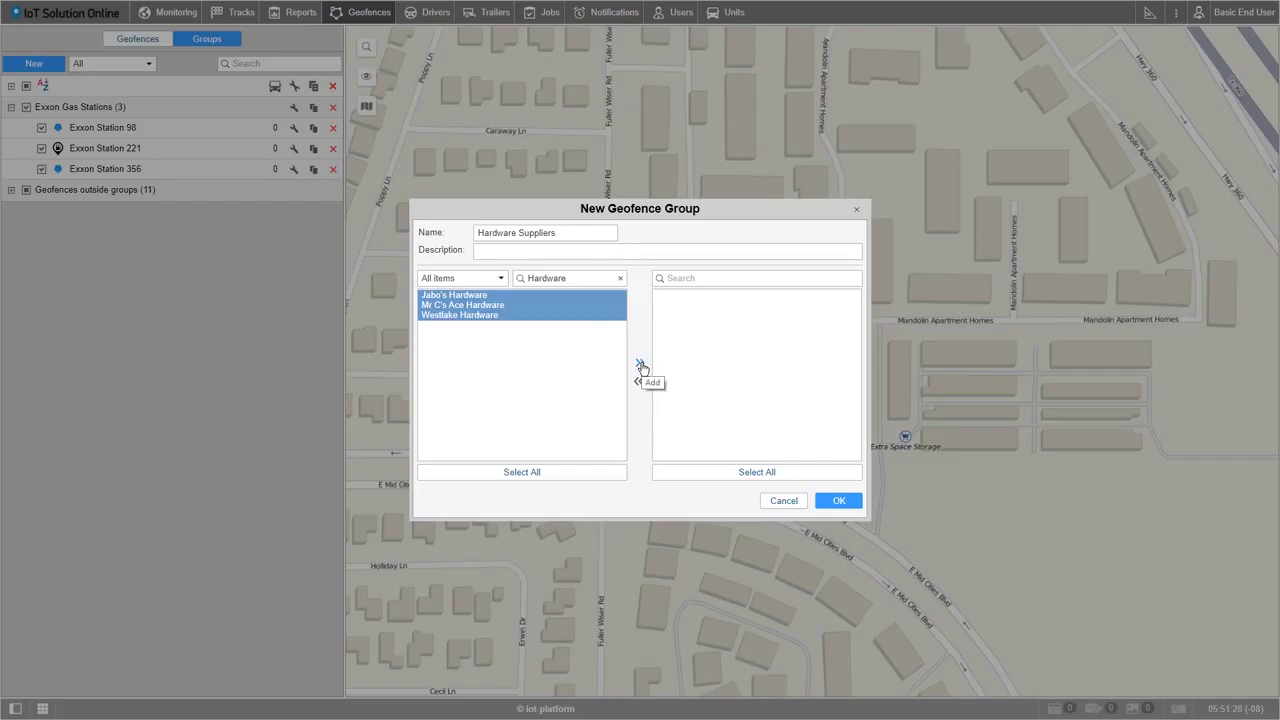
pyautogui.moveTo(481, 306)
pyautogui.mouseDown()
pyautogui.moveTo(500, 306)
pyautogui.moveTo(476, 305)
pyautogui.mouseUp()
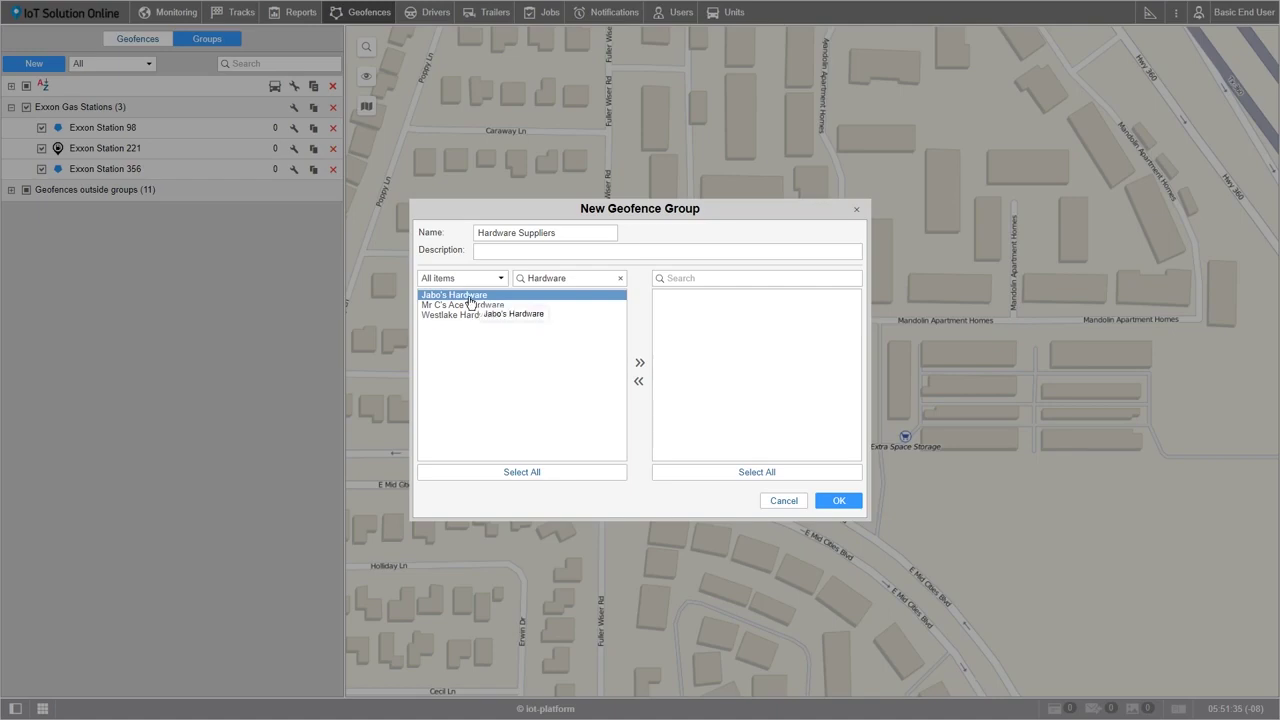
pyautogui.keyDown('shift'); pyautogui.click(469, 316); pyautogui.keyUp('shift')
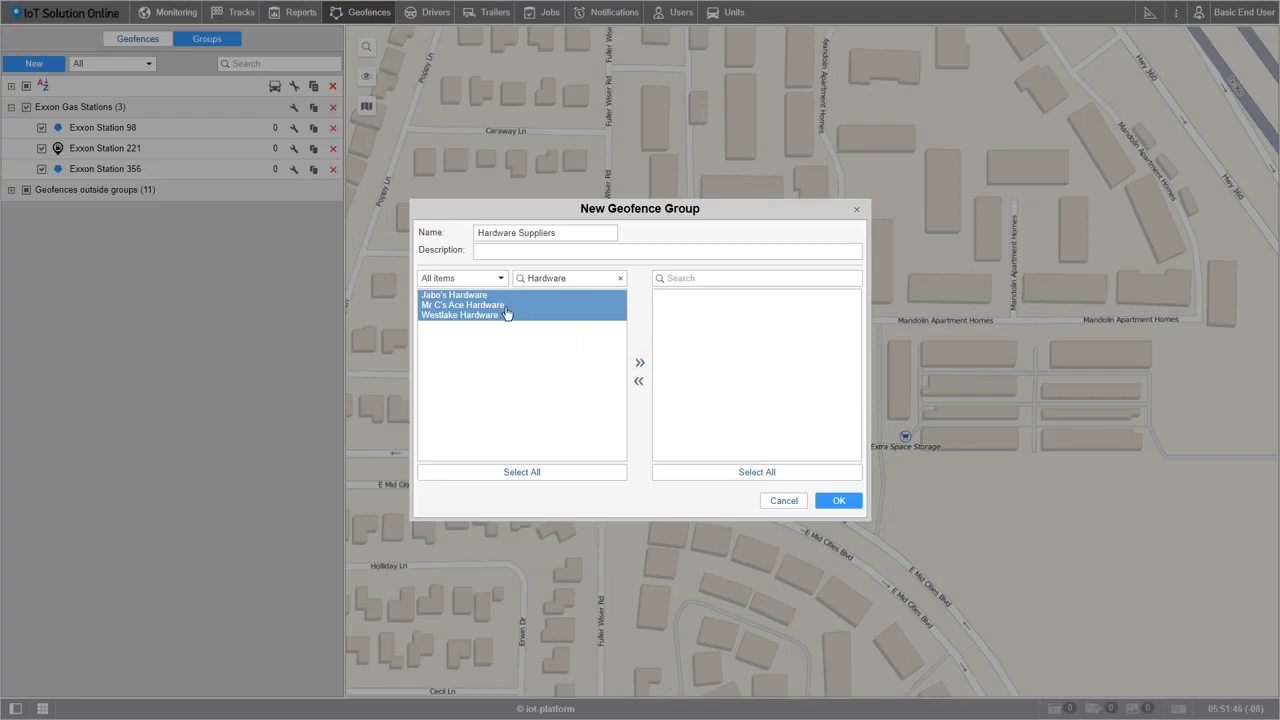
pyautogui.click(470, 297)
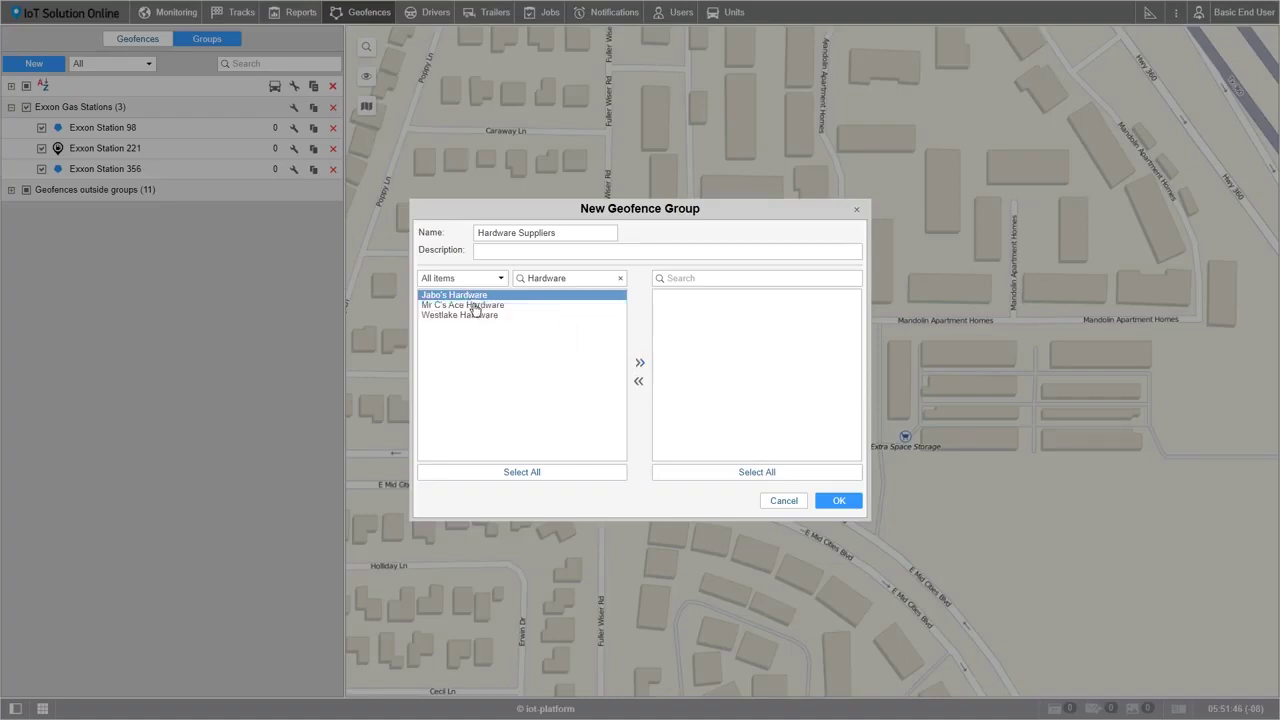
pyautogui.click(524, 476)
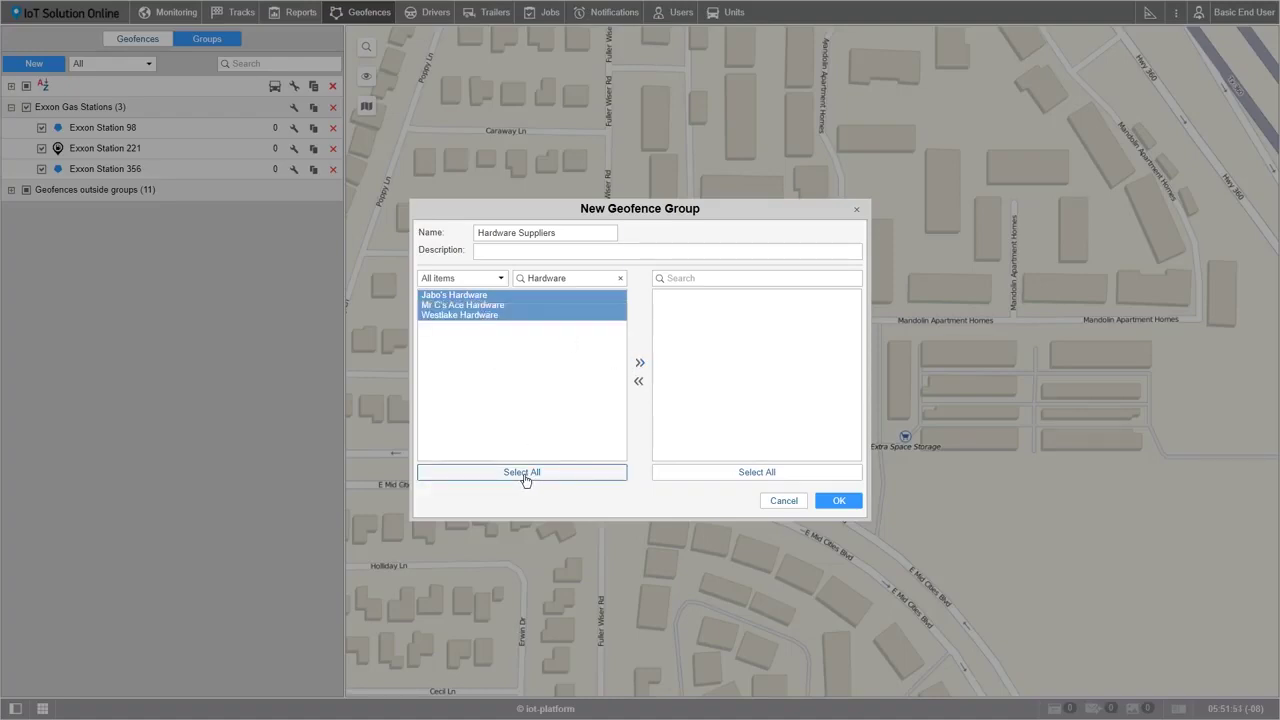
pyautogui.click(640, 365)
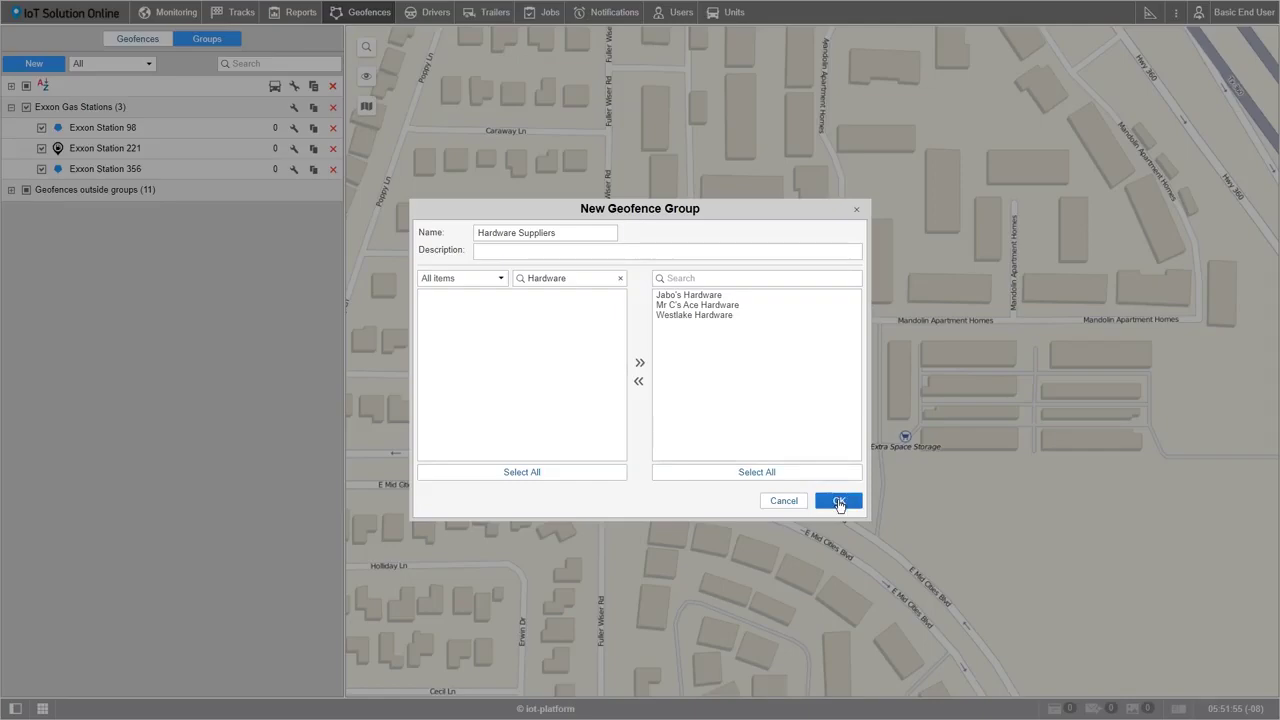
# - Save the Hardware Suppliers group, then collapse and re-expand Exxon Gas Stations in Groups
pyautogui.click(838, 501)
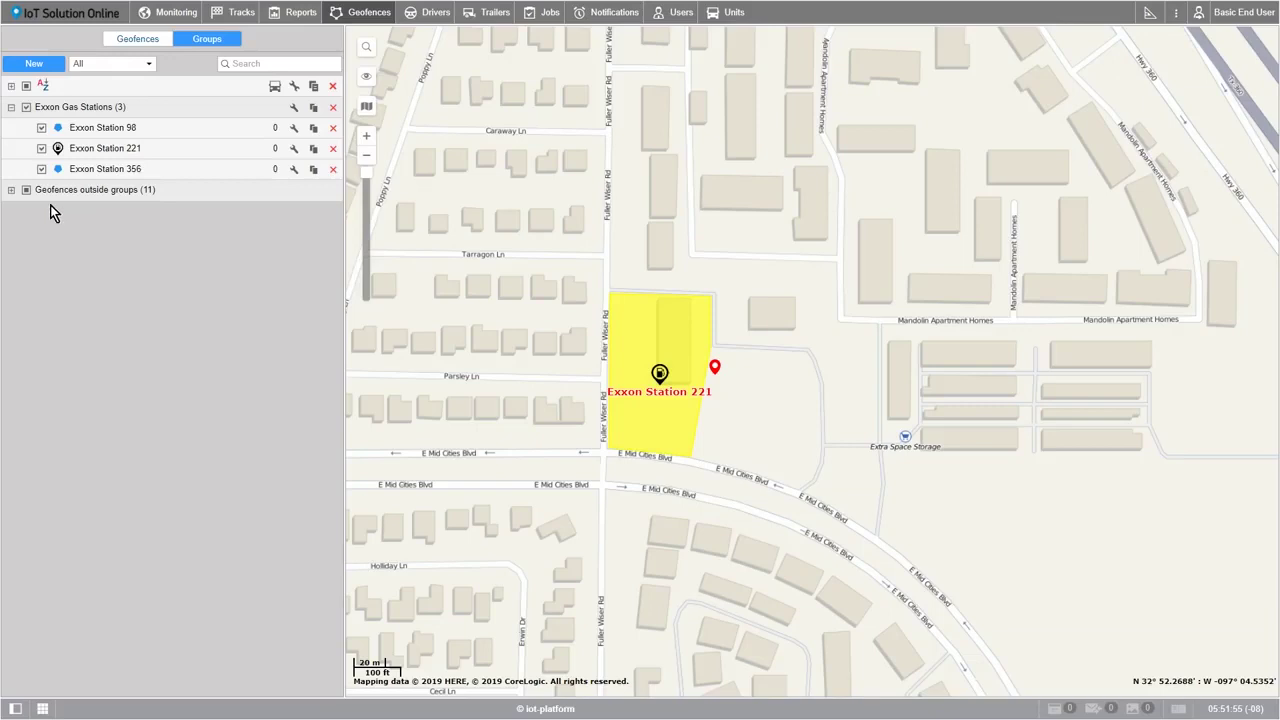
pyautogui.click(11, 108)
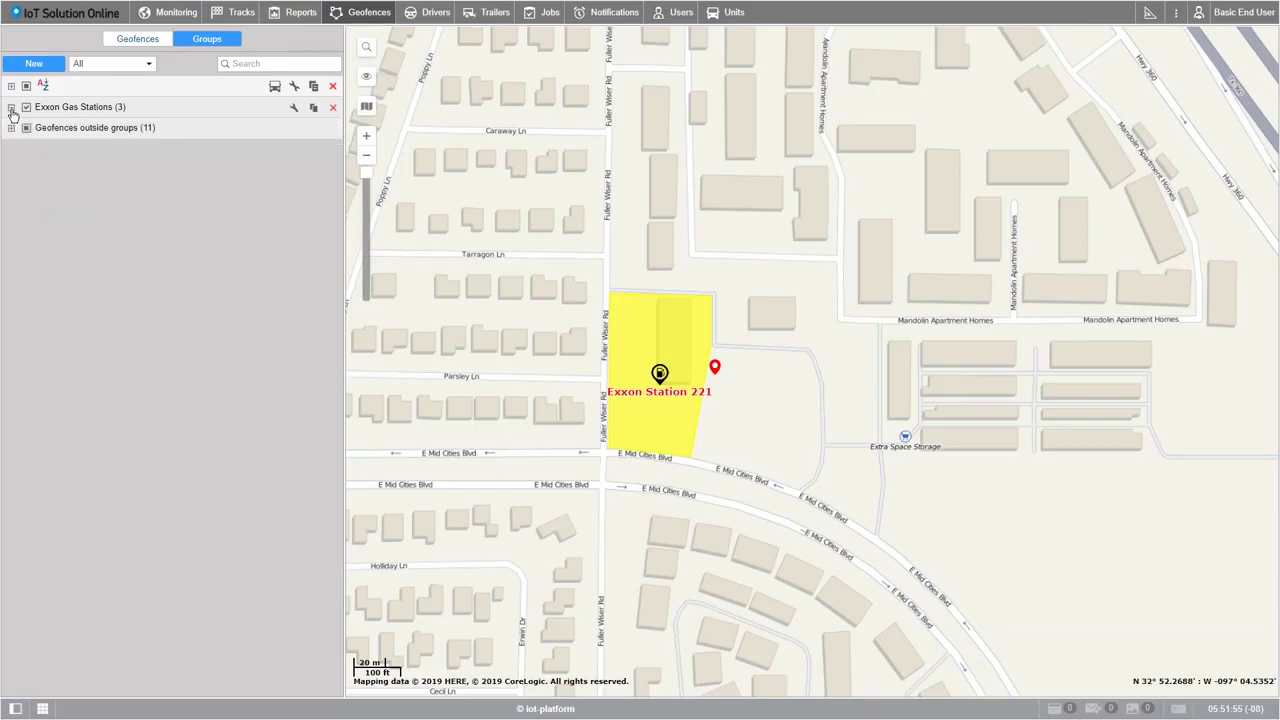
pyautogui.click(11, 108)
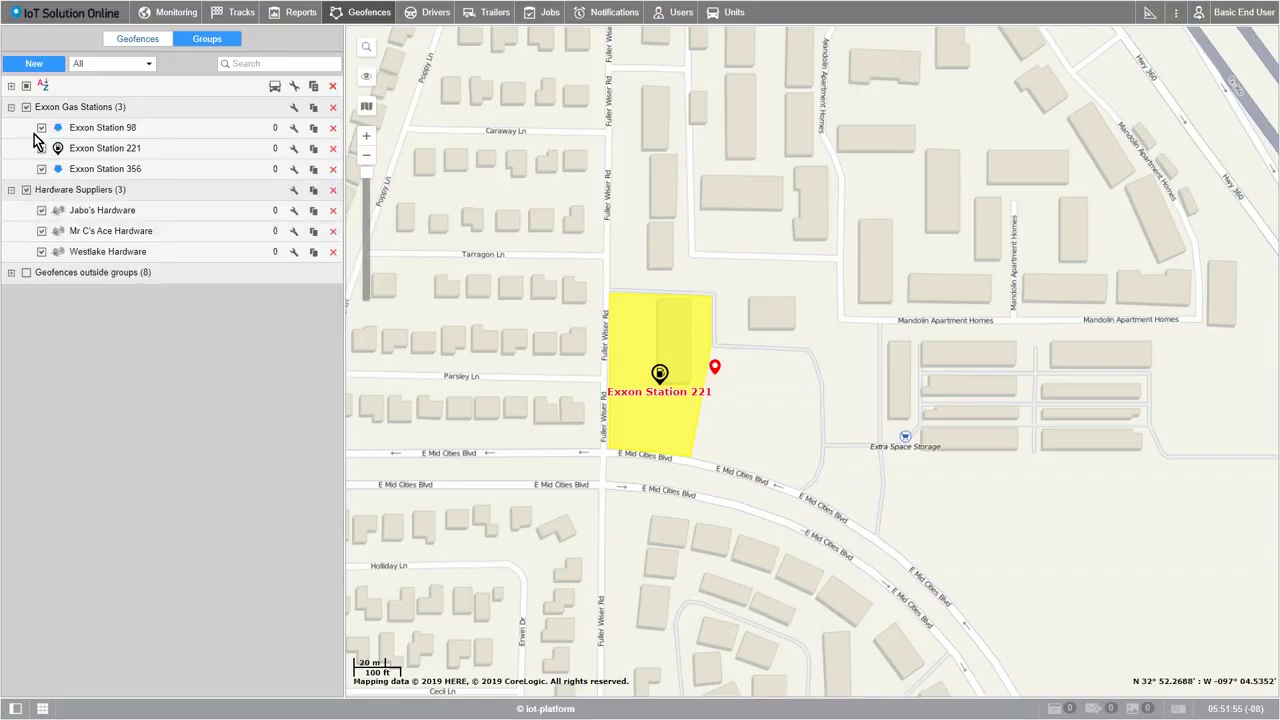
pyautogui.moveTo(114, 115)
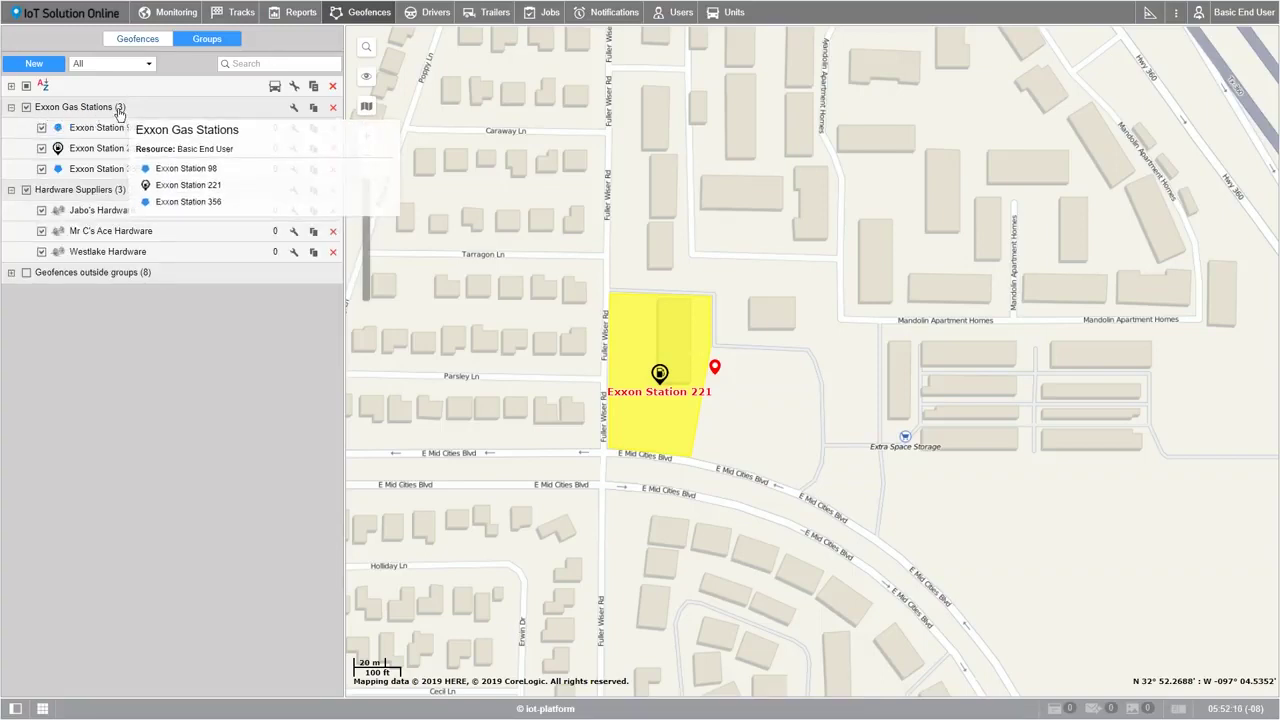